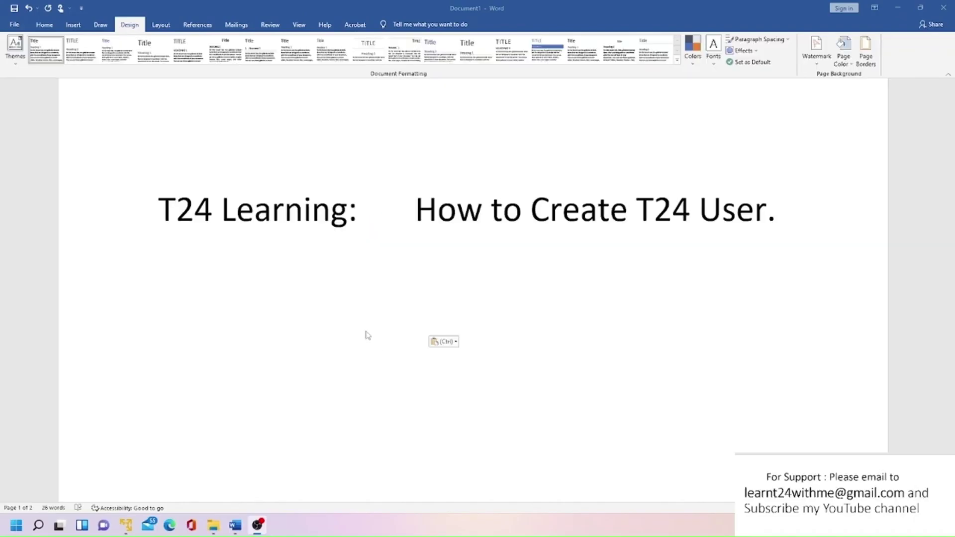
- Scroll the Word notes down to the Default user id / Password page
{"action": "scroll", "coordinate": [364, 334], "scroll_direction": "down", "scroll_amount": 5}
- Check the inputter and authoriser default logins in the notes, then switch to T24 in Firefox
{"action": "scroll", "coordinate": [364, 333], "scroll_direction": "down", "scroll_amount": 10}
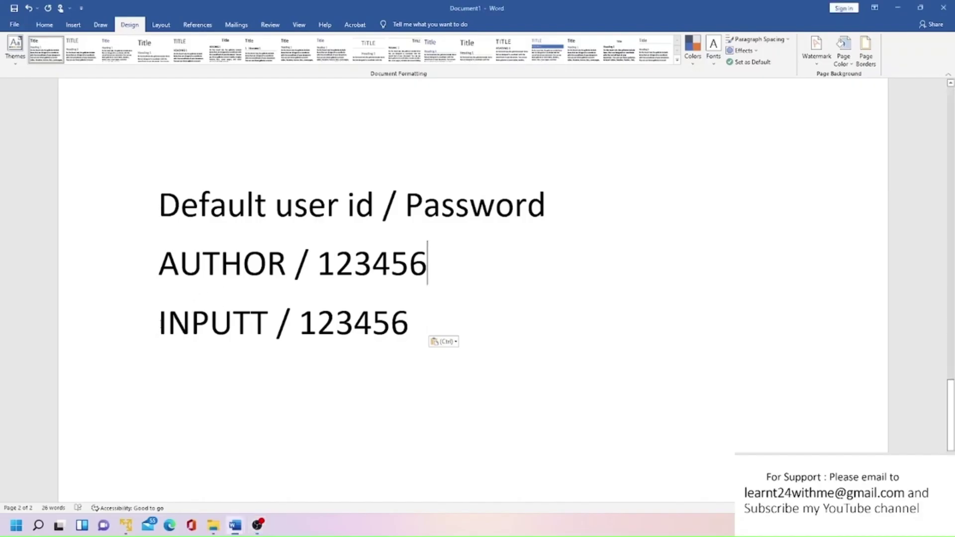
{"action": "left_click_drag", "start_coordinate": [168, 324], "coordinate": [268, 325]}
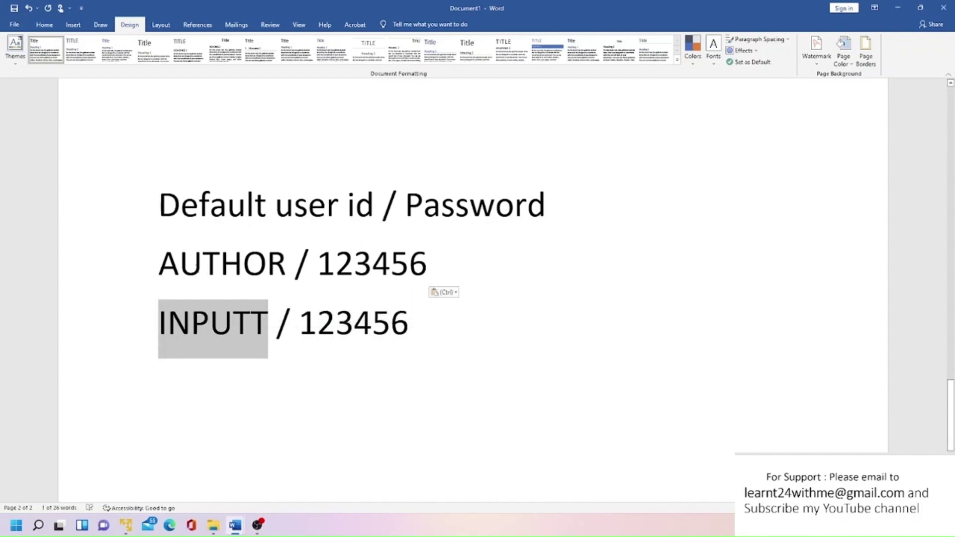
{"action": "double_click", "coordinate": [442, 267]}
{"action": "left_click", "coordinate": [380, 400]}
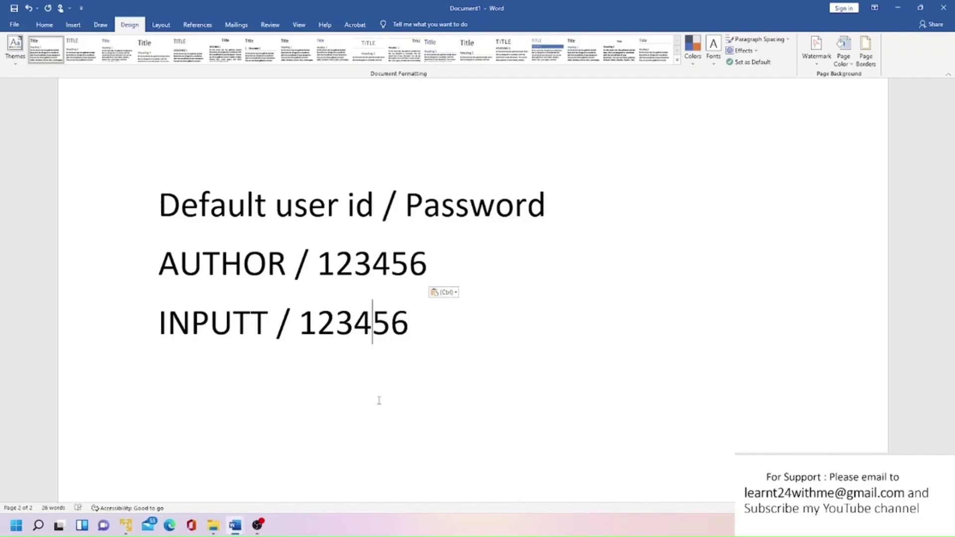
{"action": "left_click_drag", "start_coordinate": [156, 327], "coordinate": [265, 327]}
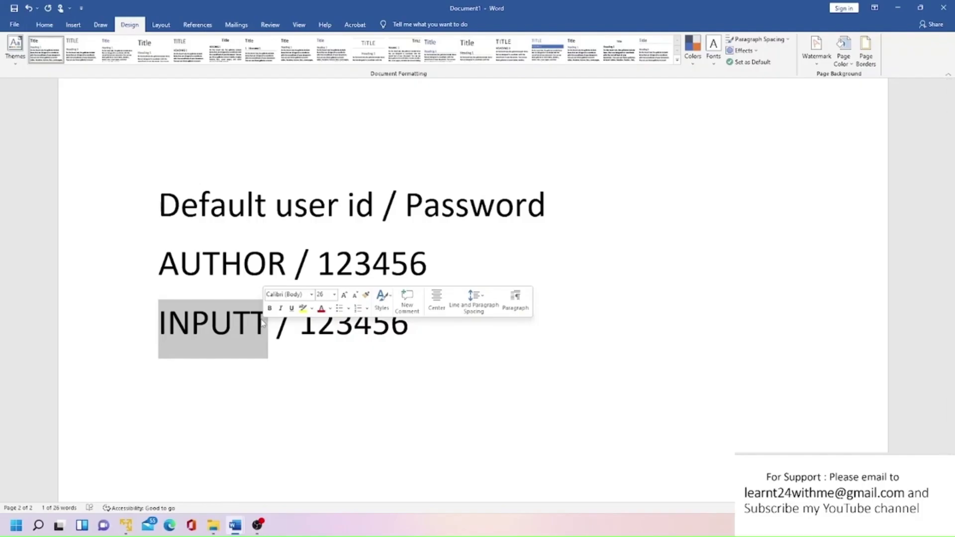
{"action": "key", "text": "alt+Tab"}
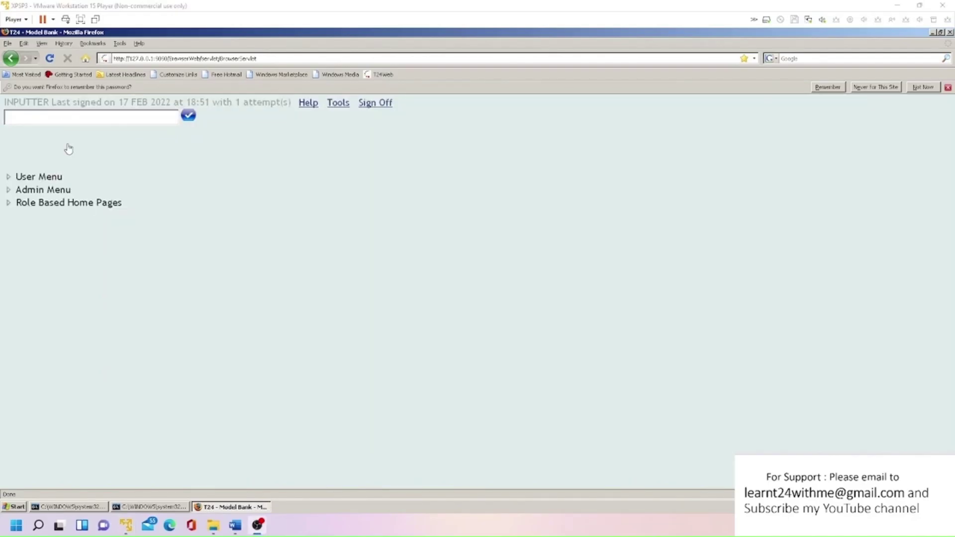
- Open the USER application maximised and browse the list of live user records
{"action": "type", "text": "USER"}
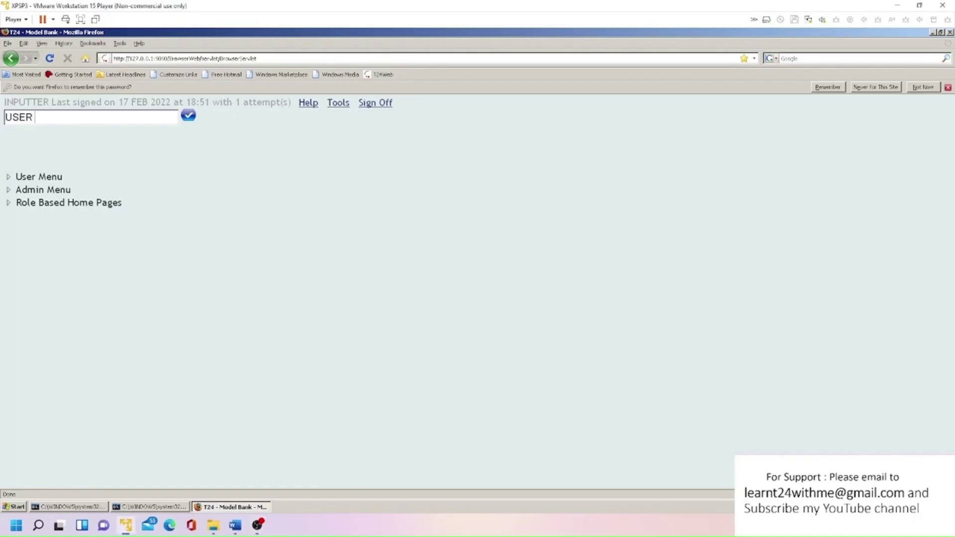
{"action": "key", "text": "Return"}
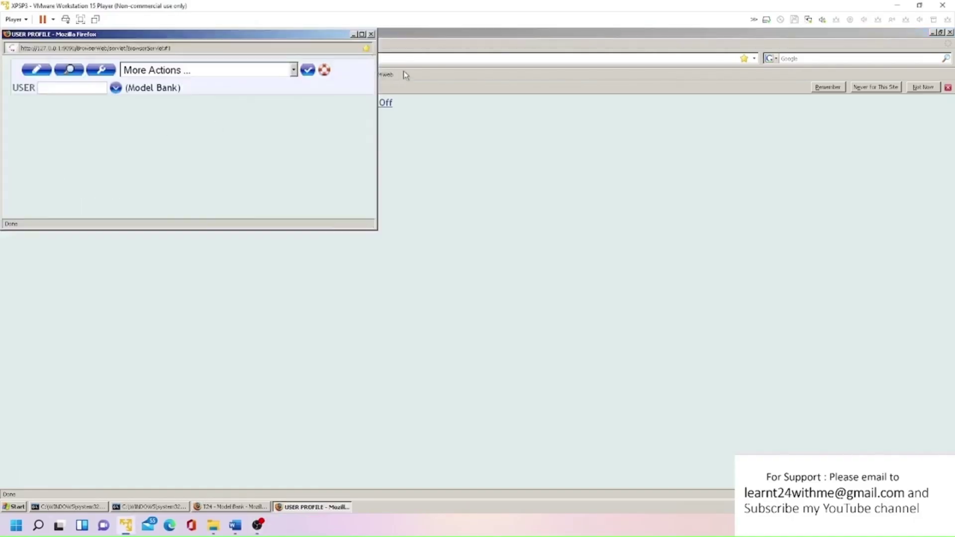
{"action": "left_click", "coordinate": [363, 34]}
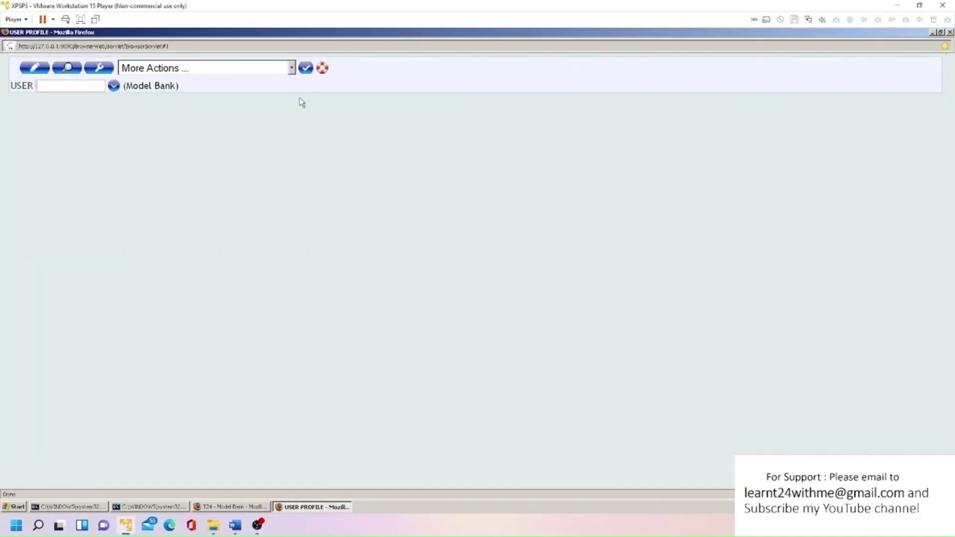
{"action": "left_click", "coordinate": [292, 69]}
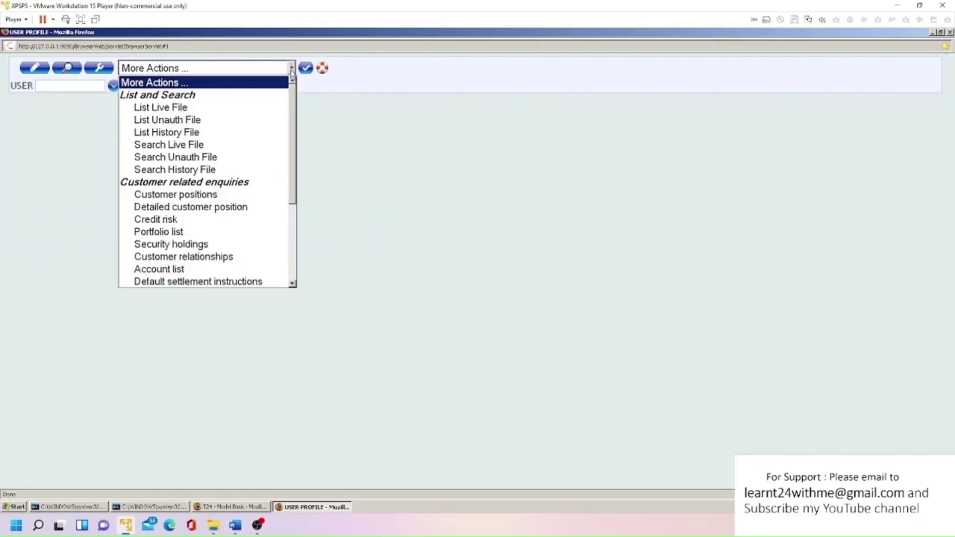
{"action": "left_click", "coordinate": [205, 105]}
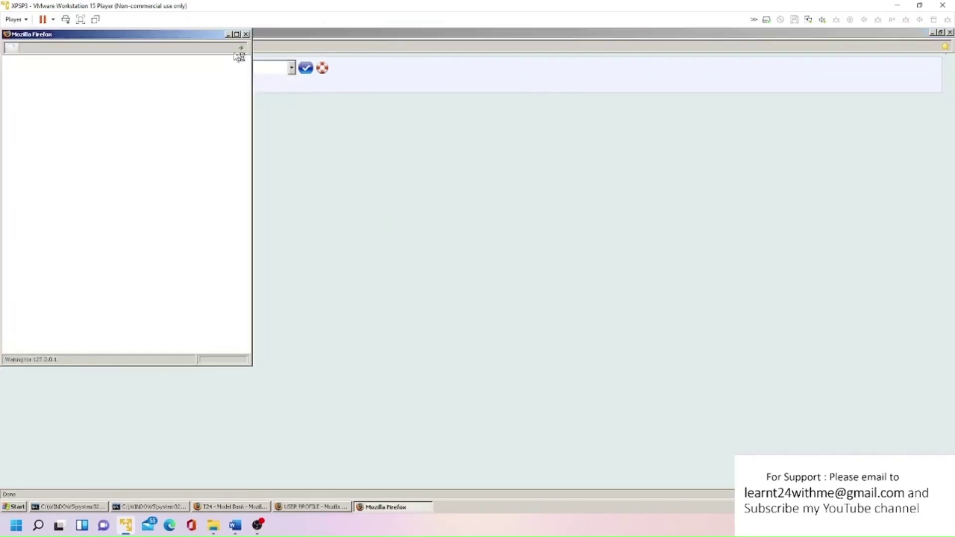
{"action": "left_click", "coordinate": [237, 34]}
{"action": "key", "text": "ctrl+w"}
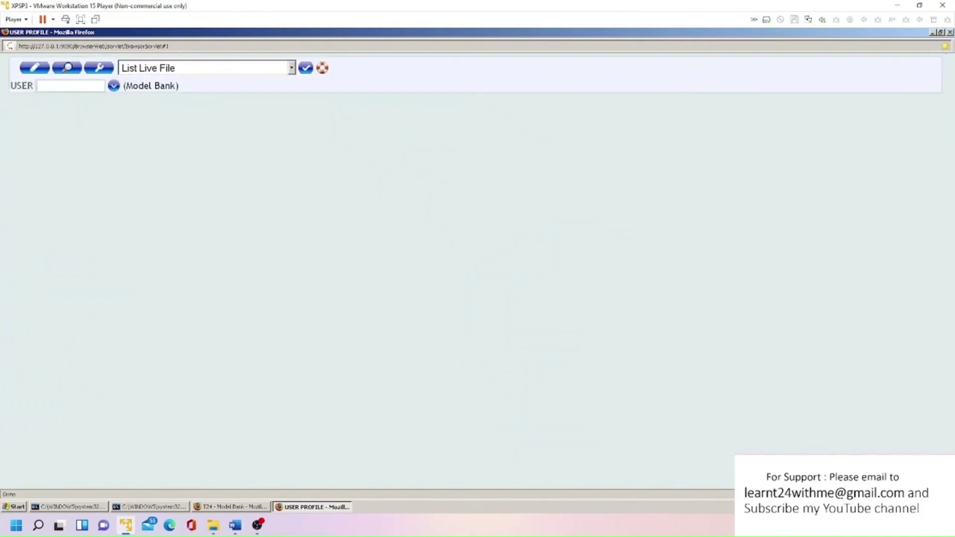
- Open the INPUTTER user's profile record
{"action": "left_click", "coordinate": [70, 84]}
{"action": "type", "text": "INPUTTER"}
{"action": "key", "text": "Return"}
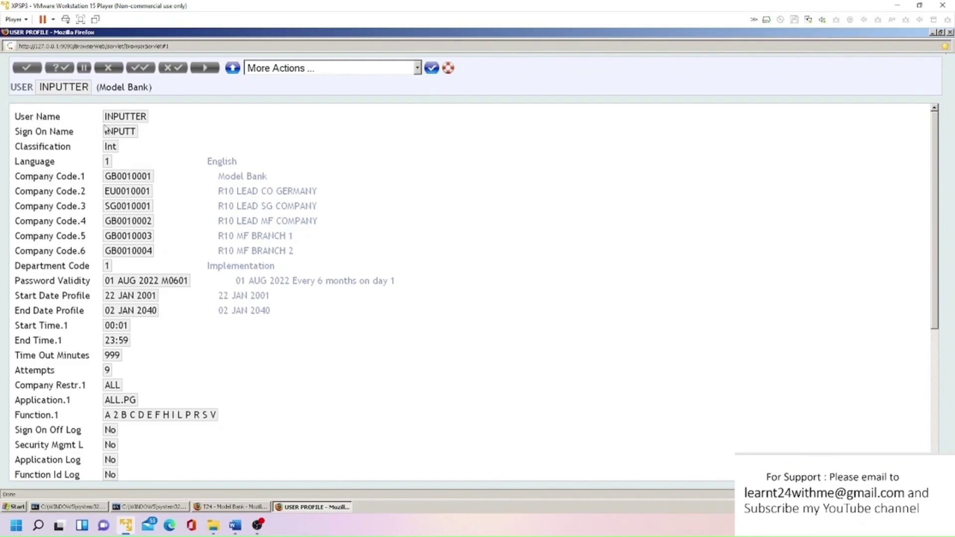
{"action": "double_click", "coordinate": [138, 132]}
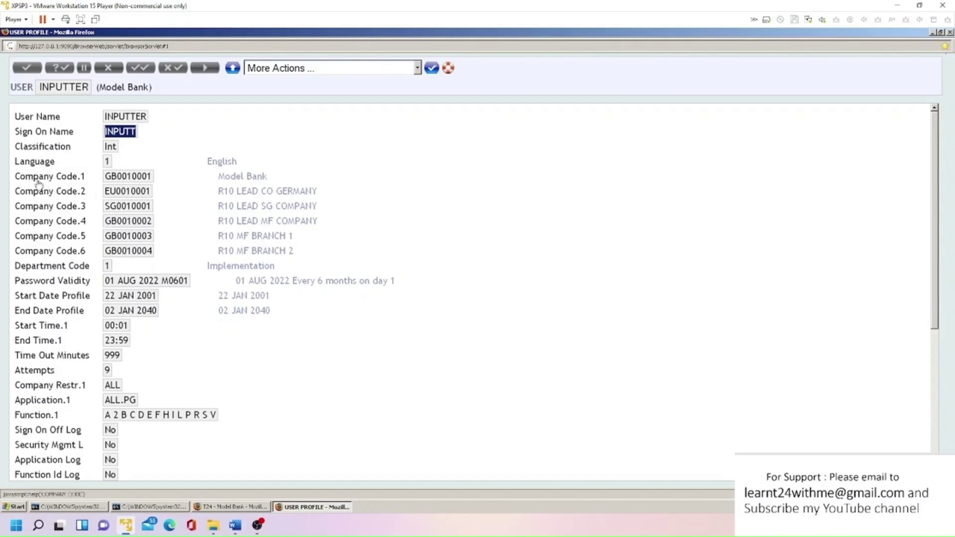
{"action": "left_click_drag", "start_coordinate": [110, 176], "coordinate": [155, 192]}
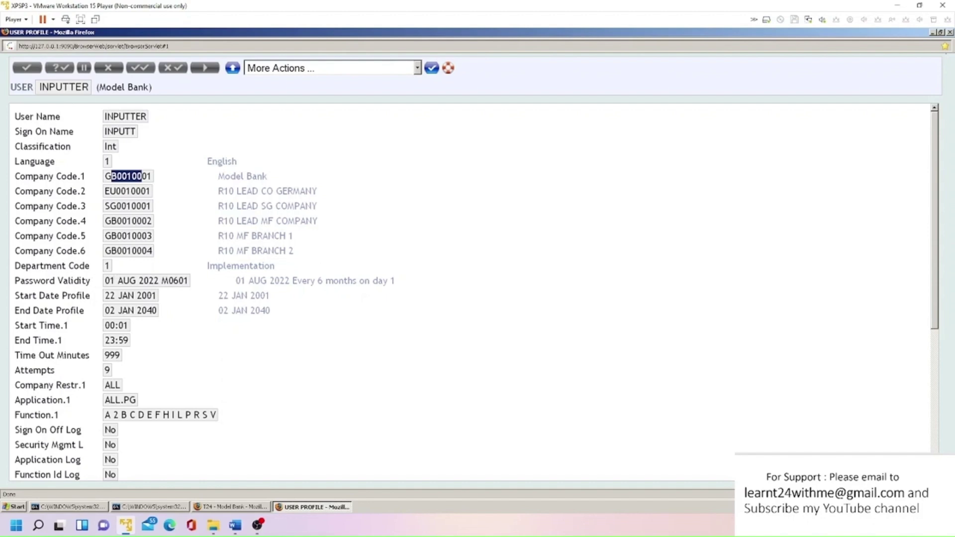
{"action": "left_click_drag", "start_coordinate": [277, 270], "coordinate": [195, 273]}
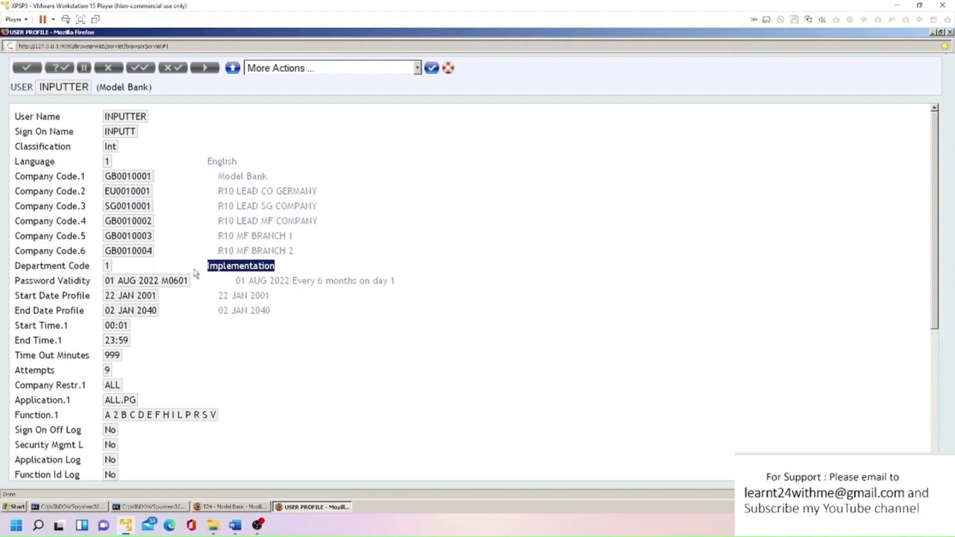
{"action": "left_click", "coordinate": [96, 288]}
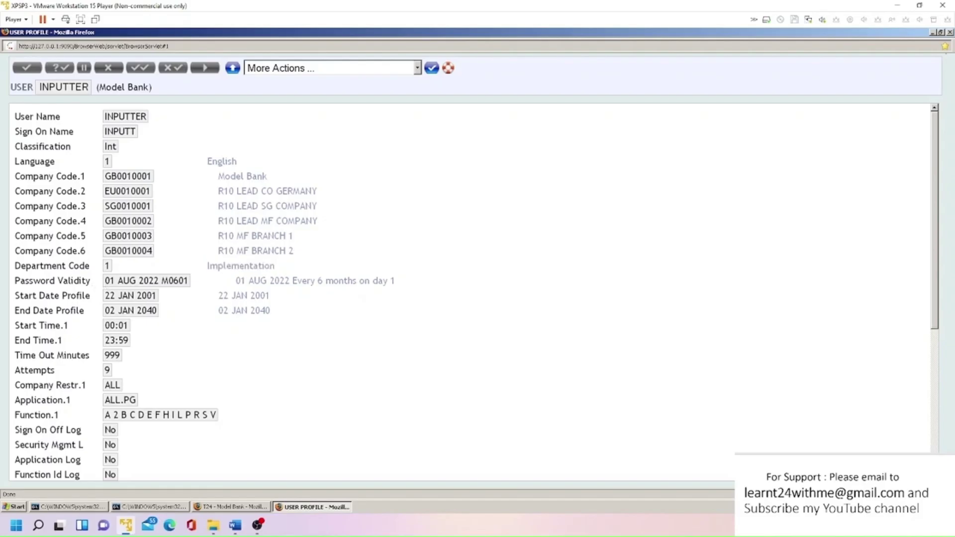
{"action": "left_click_drag", "start_coordinate": [109, 280], "coordinate": [189, 280]}
{"action": "double_click", "coordinate": [106, 297]}
{"action": "left_click_drag", "start_coordinate": [121, 295], "coordinate": [164, 297]}
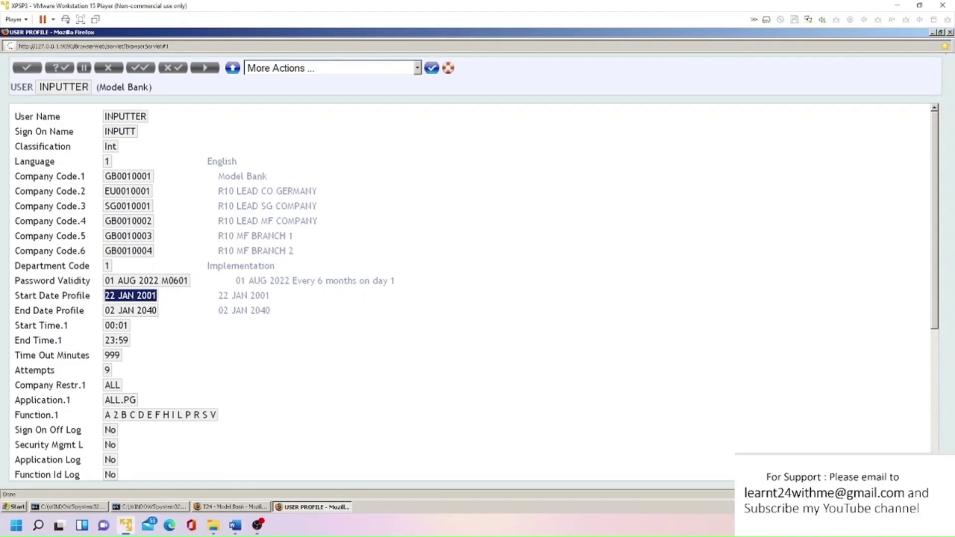
{"action": "left_click_drag", "start_coordinate": [106, 311], "coordinate": [166, 312]}
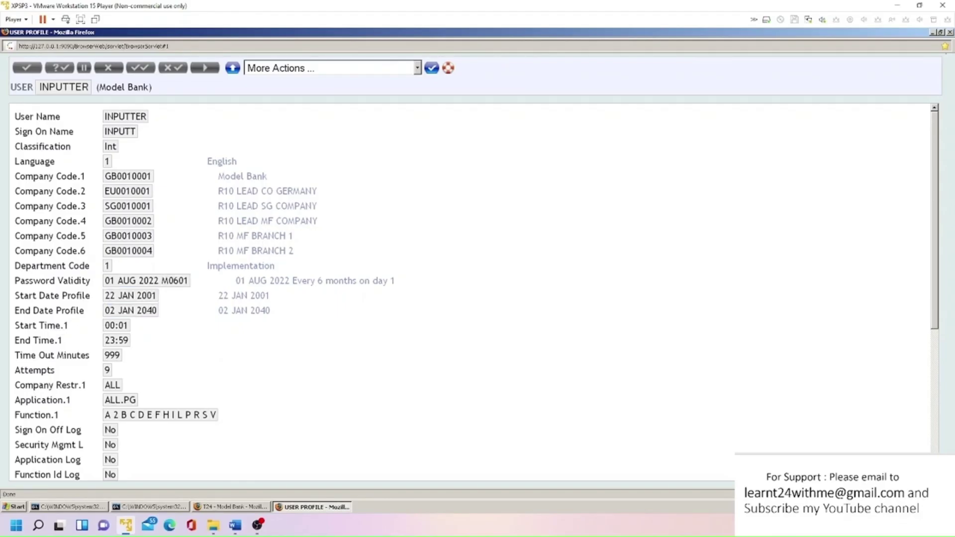
{"action": "left_click_drag", "start_coordinate": [109, 325], "coordinate": [129, 325]}
{"action": "left_click", "coordinate": [124, 326]}
{"action": "left_click_drag", "start_coordinate": [105, 326], "coordinate": [128, 327]}
{"action": "left_click", "coordinate": [107, 342]}
{"action": "left_click_drag", "start_coordinate": [109, 341], "coordinate": [128, 341]}
{"action": "scroll", "coordinate": [127, 338], "scroll_direction": "down", "scroll_amount": 2}
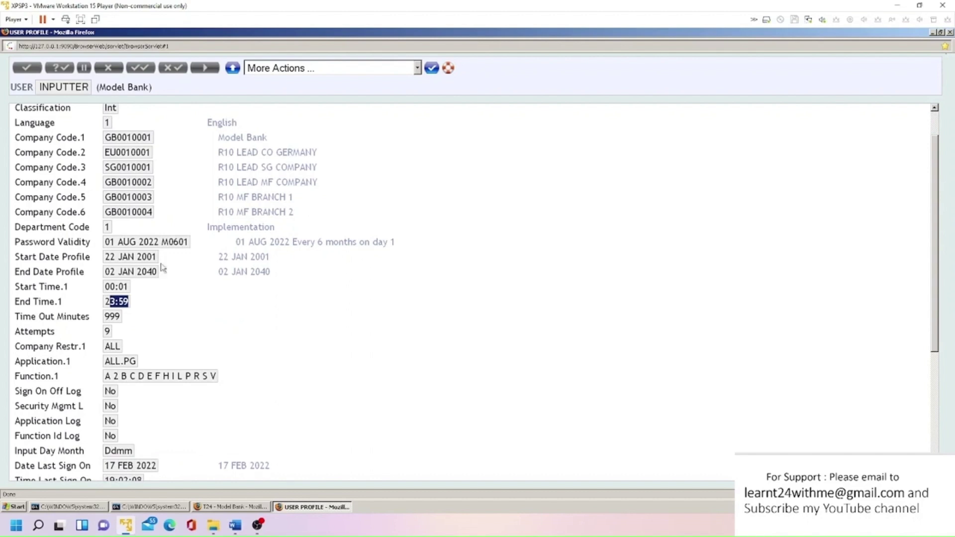
{"action": "scroll", "coordinate": [105, 313], "scroll_direction": "down", "scroll_amount": 2}
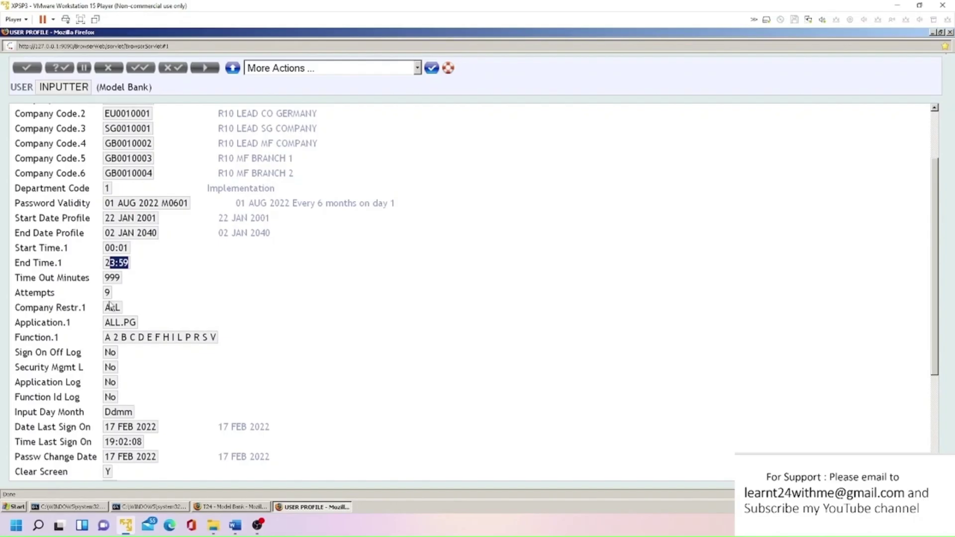
{"action": "double_click", "coordinate": [107, 294]}
{"action": "key", "text": "Tab"}
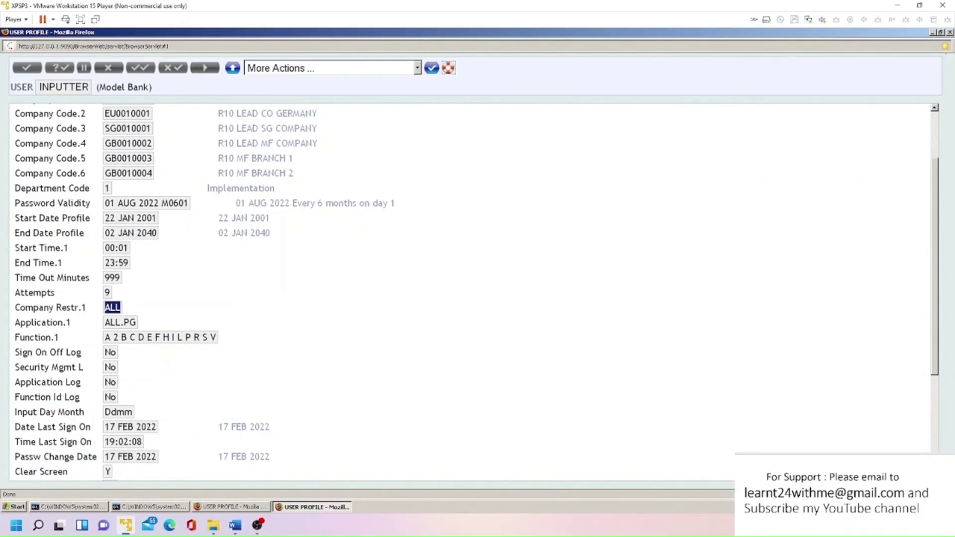
{"action": "key", "text": "Tab"}
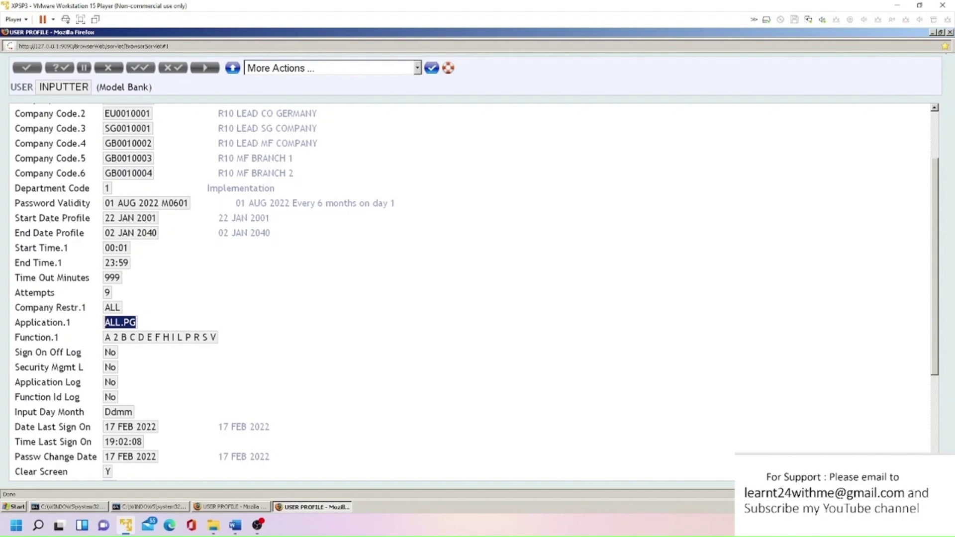
{"action": "left_click_drag", "start_coordinate": [104, 338], "coordinate": [219, 343]}
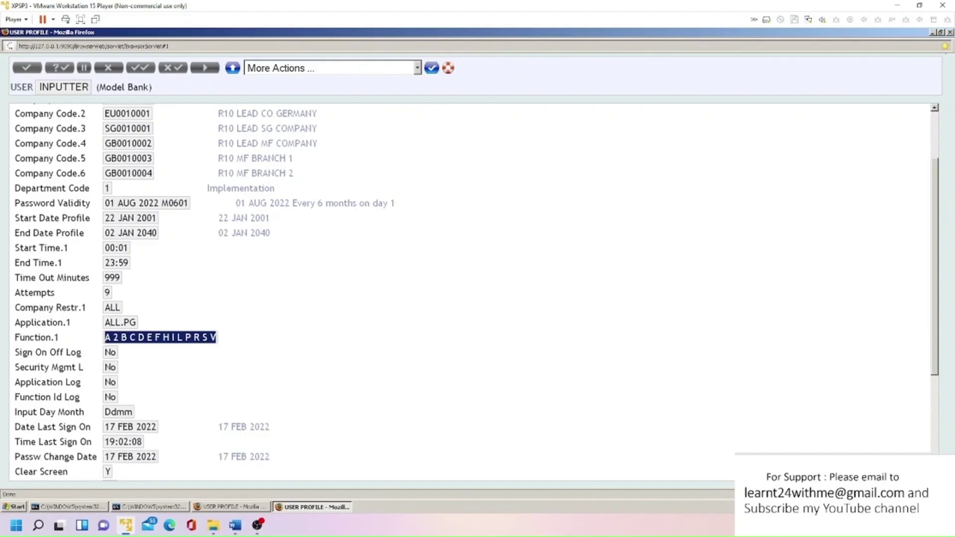
{"action": "scroll", "coordinate": [57, 288], "scroll_direction": "down", "scroll_amount": 3}
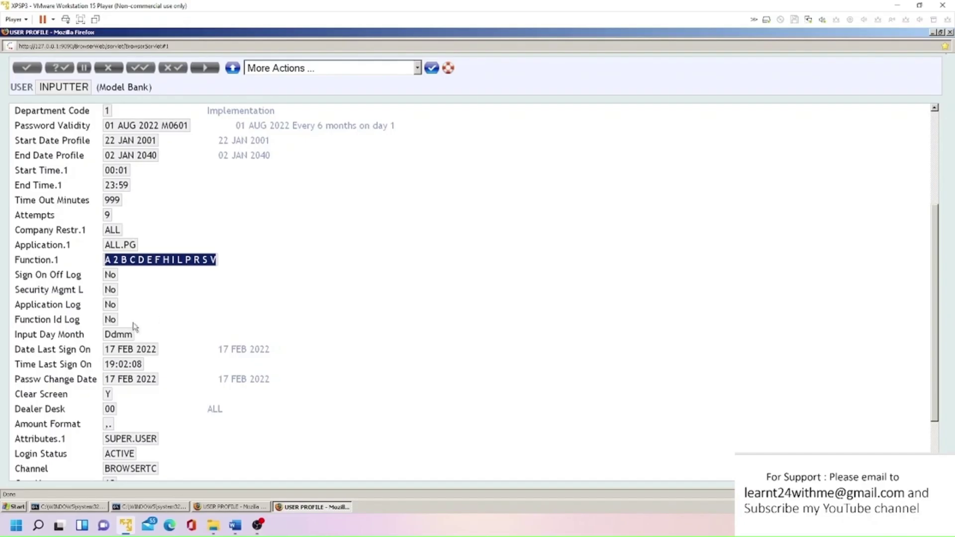
{"action": "scroll", "coordinate": [133, 326], "scroll_direction": "down", "scroll_amount": 2}
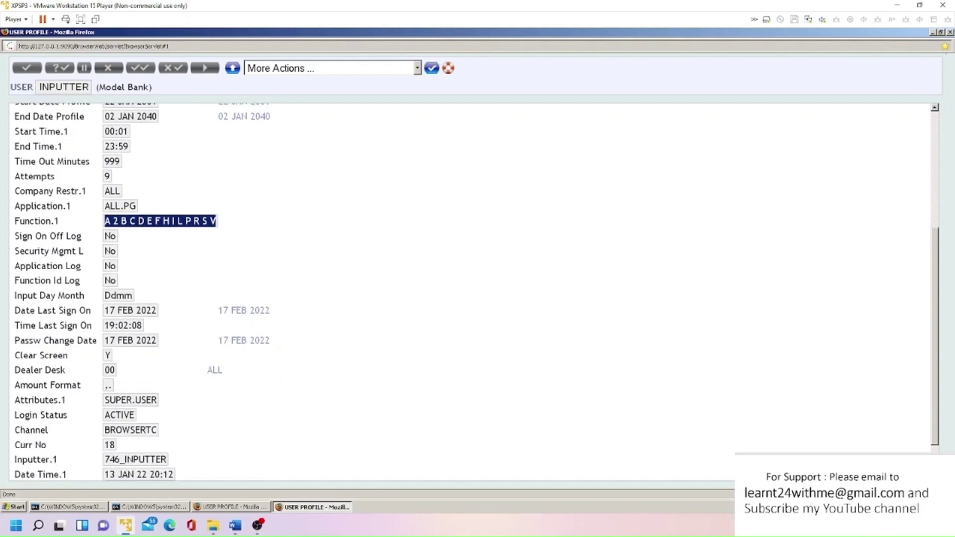
{"action": "scroll", "coordinate": [110, 323], "scroll_direction": "down", "scroll_amount": 2}
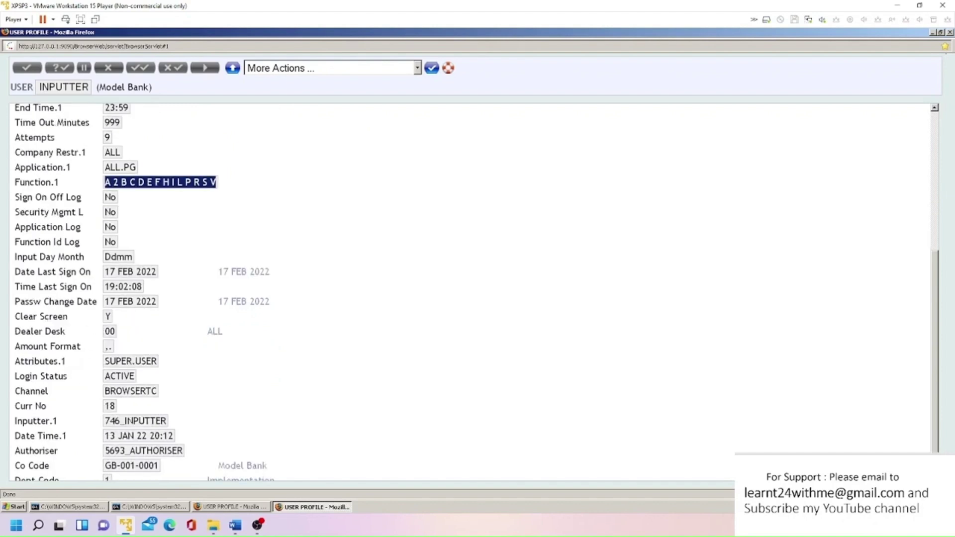
{"action": "left_click_drag", "start_coordinate": [111, 272], "coordinate": [158, 273]}
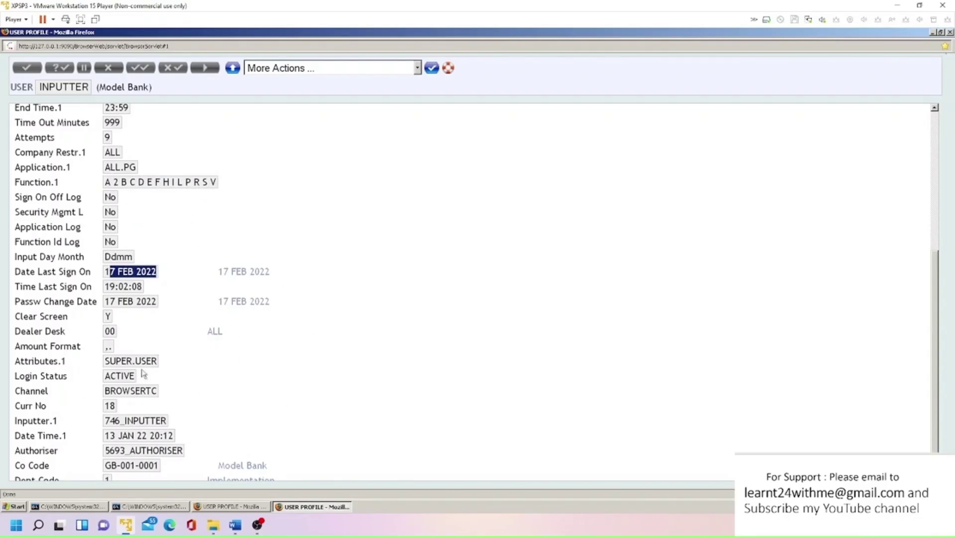
{"action": "left_click_drag", "start_coordinate": [110, 361], "coordinate": [161, 360]}
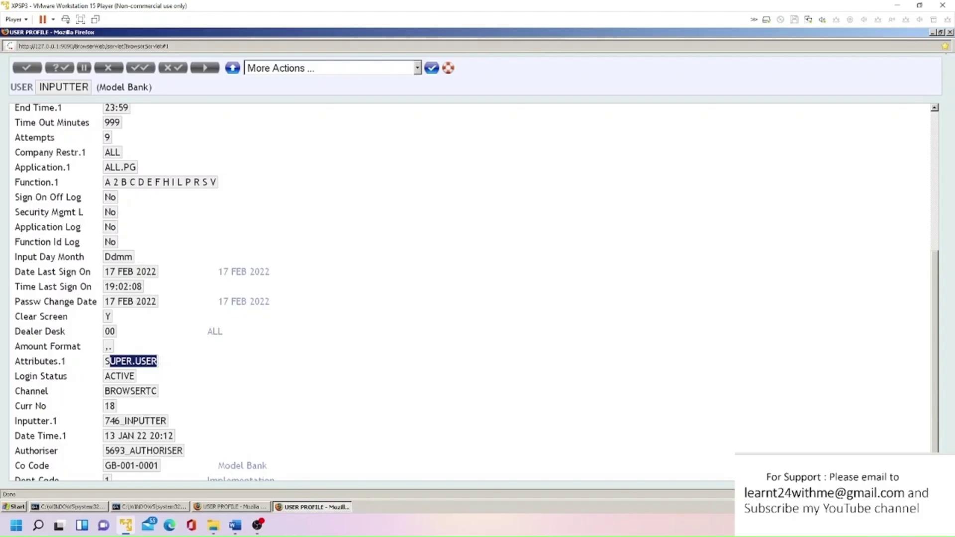
{"action": "scroll", "coordinate": [144, 201], "scroll_direction": "up", "scroll_amount": 5}
{"action": "scroll", "coordinate": [173, 361], "scroll_direction": "down", "scroll_amount": 5}
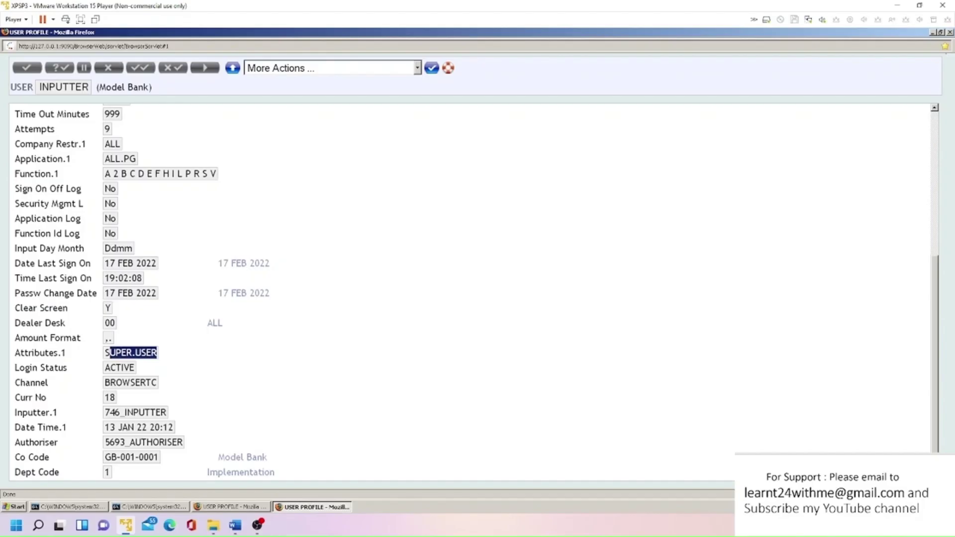
{"action": "left_click_drag", "start_coordinate": [109, 368], "coordinate": [141, 374]}
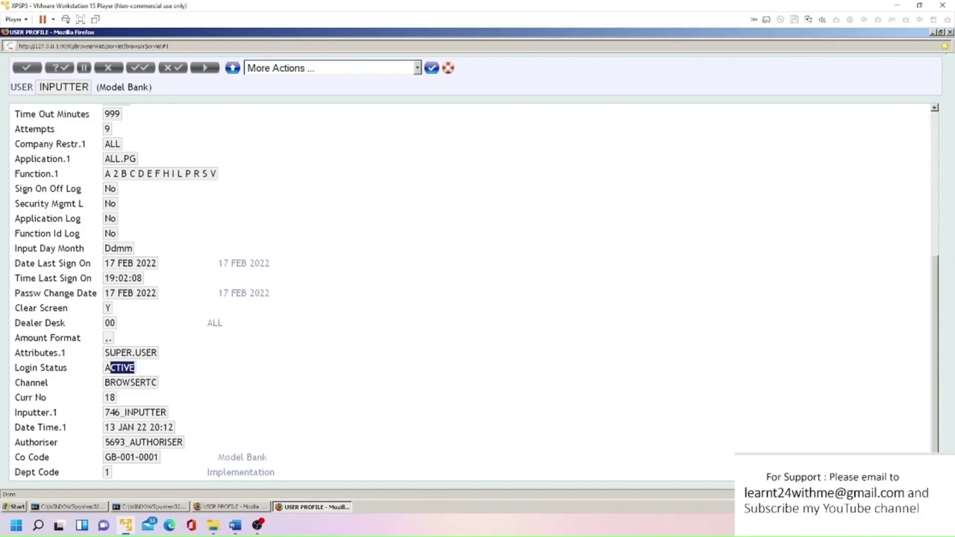
{"action": "left_click_drag", "start_coordinate": [152, 383], "coordinate": [97, 384]}
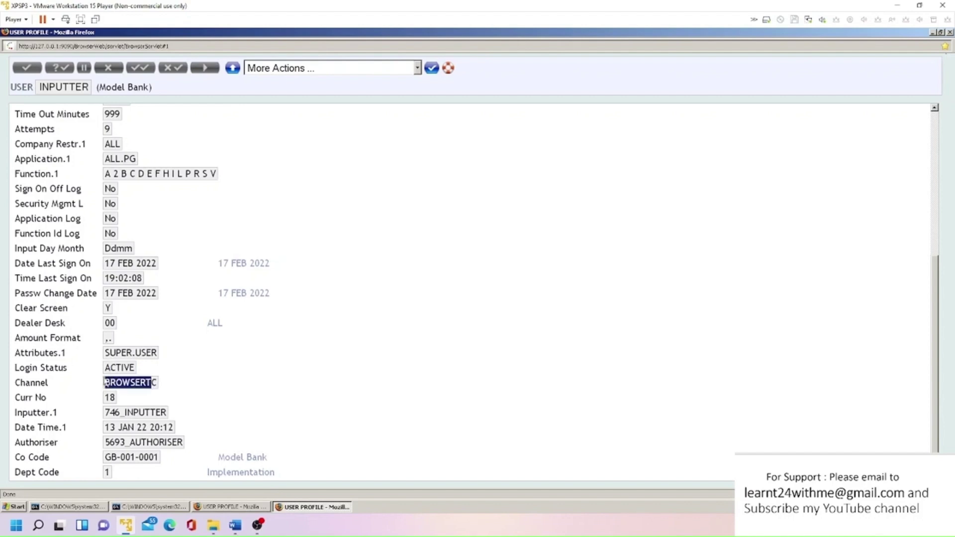
{"action": "scroll", "coordinate": [78, 149], "scroll_direction": "up", "scroll_amount": 8}
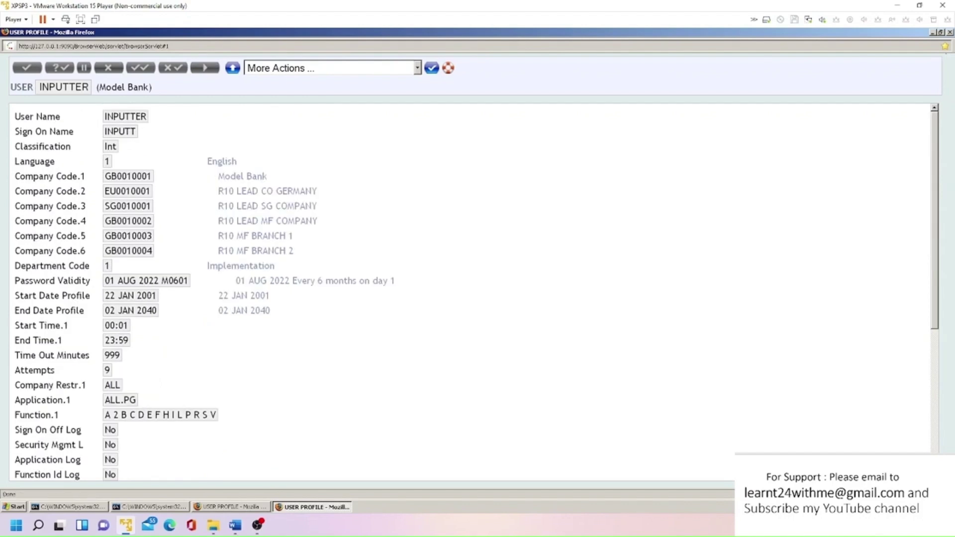
{"action": "double_click", "coordinate": [117, 147]}
- Scroll through the user profile field help
{"action": "key", "text": "alt+Tab"}
{"action": "scroll", "coordinate": [227, 304], "scroll_direction": "down", "scroll_amount": 12}
{"action": "scroll", "coordinate": [227, 305], "scroll_direction": "down", "scroll_amount": 15}
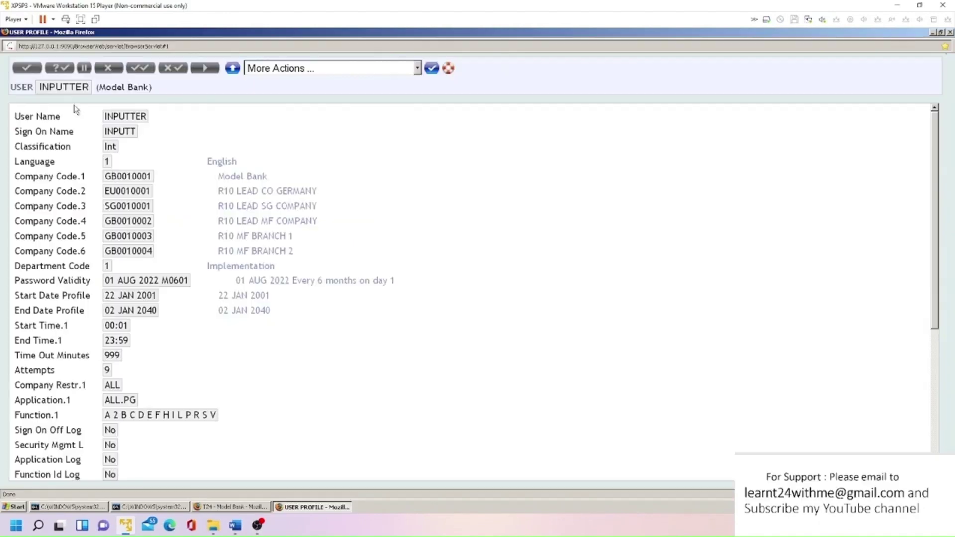
- Copy the INPUTTER profile to the T24 clipboard and minimise the profile windows
{"action": "left_click", "coordinate": [321, 67]}
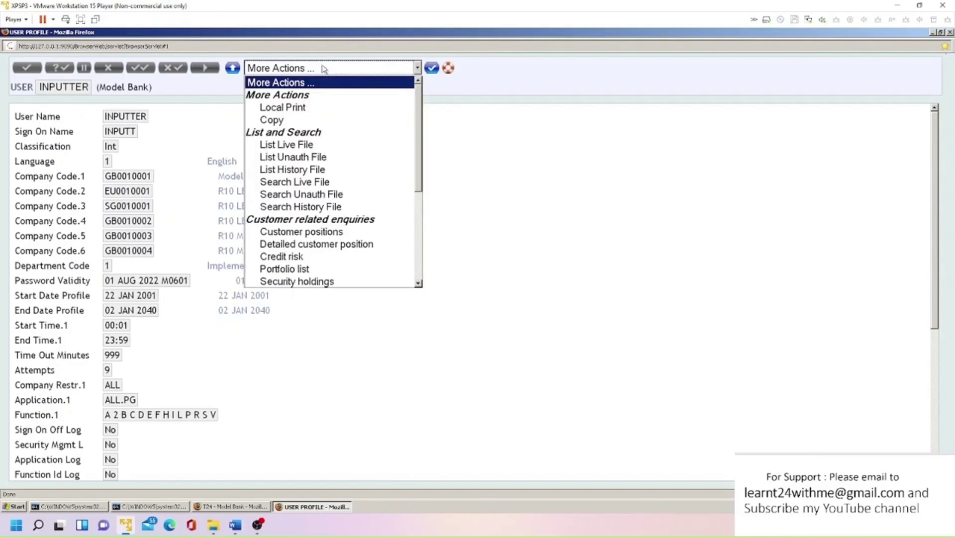
{"action": "left_click", "coordinate": [298, 120]}
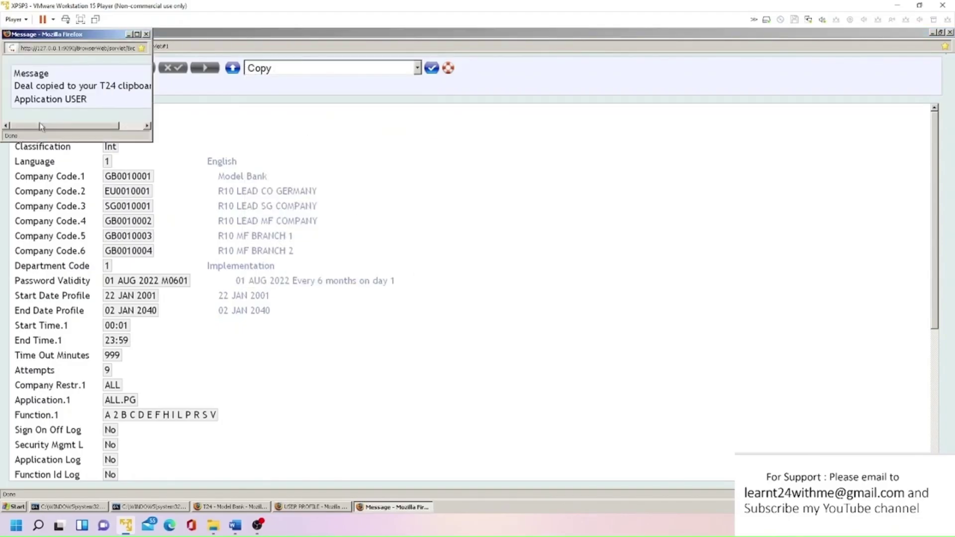
{"action": "left_click_drag", "start_coordinate": [41, 128], "coordinate": [85, 131]}
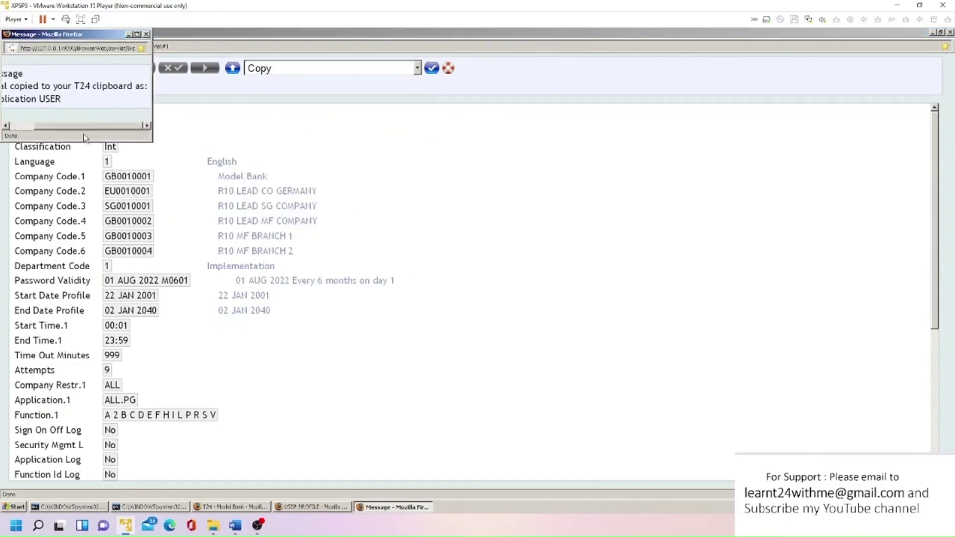
{"action": "left_click", "coordinate": [128, 35]}
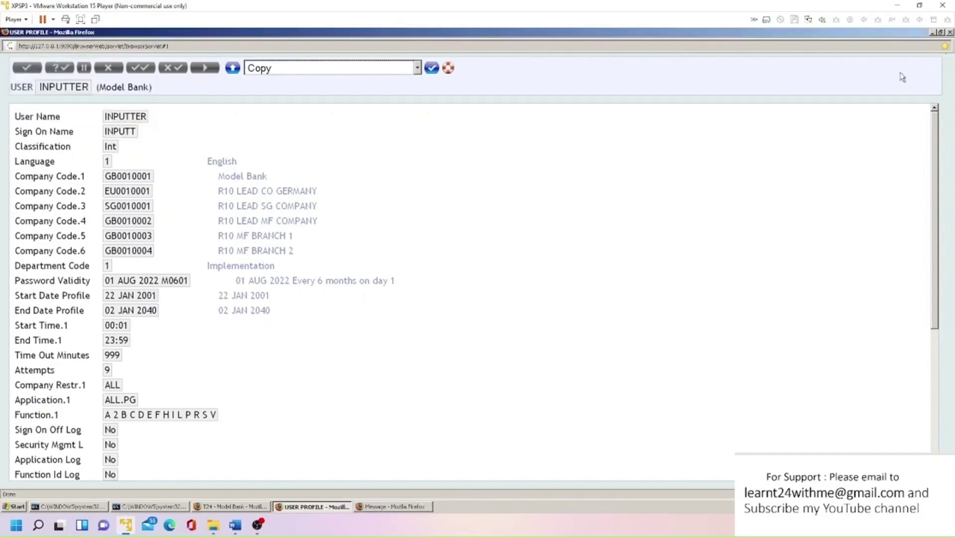
{"action": "left_click", "coordinate": [932, 32]}
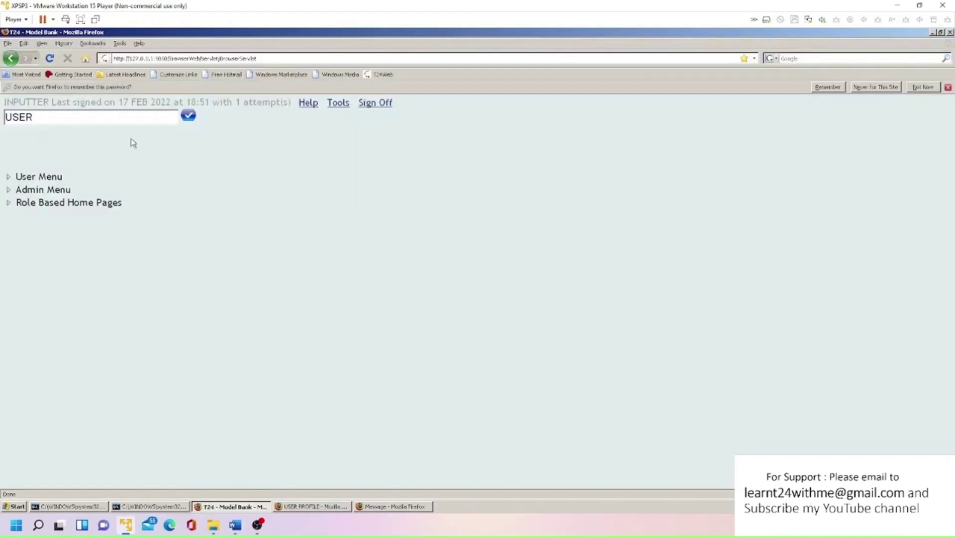
- Open a new USER input record INPUTTER7 in a maximised window
{"action": "type", "text": "I INPUTTER7"}
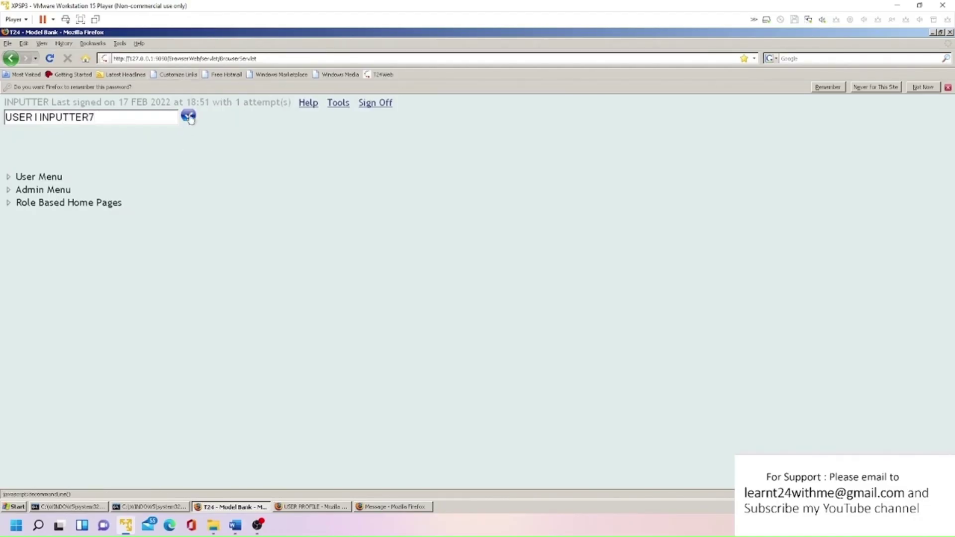
{"action": "left_click", "coordinate": [190, 117]}
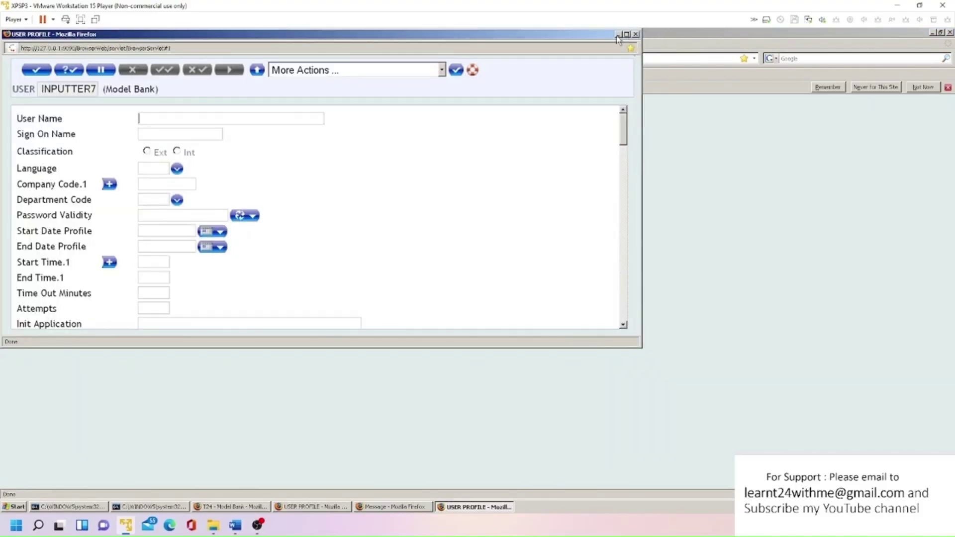
{"action": "left_click", "coordinate": [626, 34]}
- Paste the copied INPUTTER profile and set Sign On Name to INPUTT7
{"action": "left_click", "coordinate": [355, 72]}
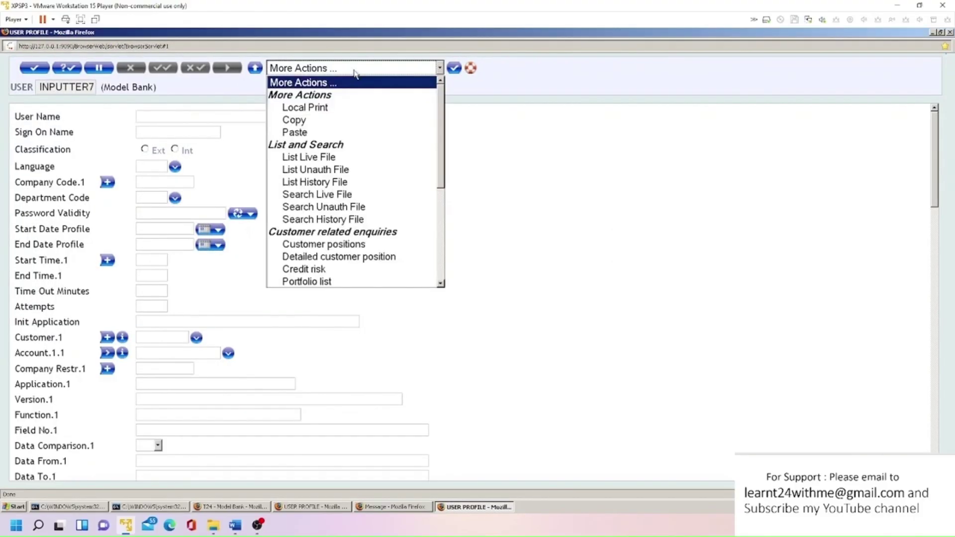
{"action": "left_click", "coordinate": [325, 132]}
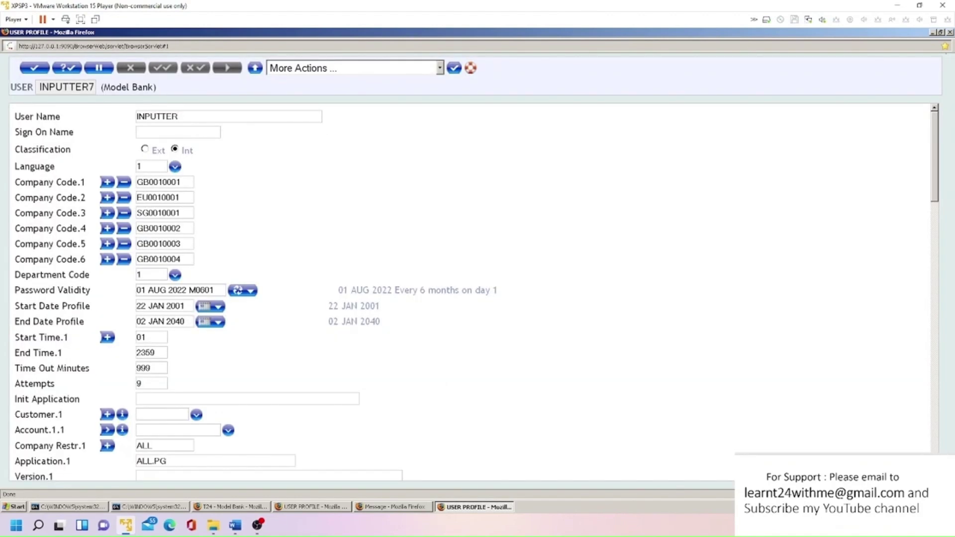
{"action": "key", "text": "shift+Home"}
{"action": "key", "text": "End"}
{"action": "left_click_drag", "start_coordinate": [177, 116], "coordinate": [99, 117]}
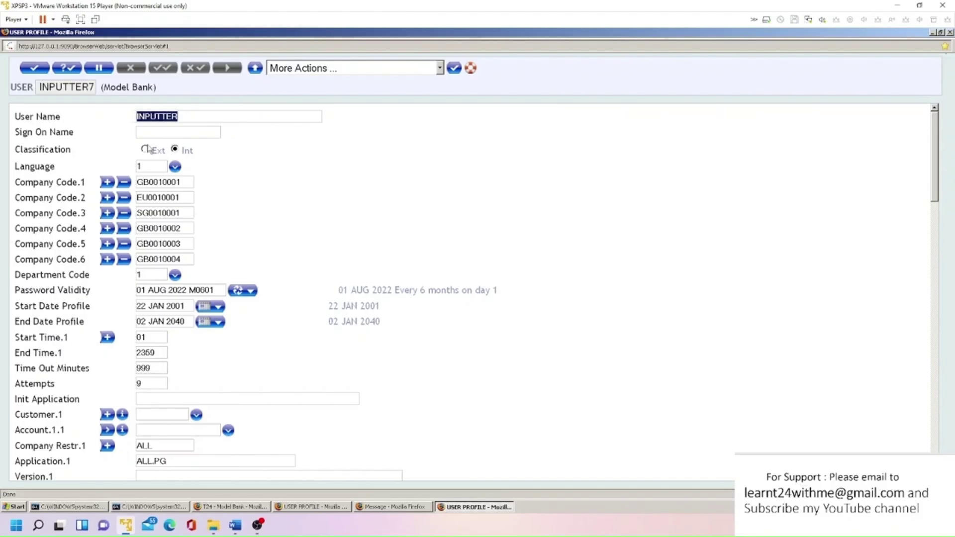
{"action": "key", "text": "Tab"}
{"action": "key", "text": "ctrl+v"}
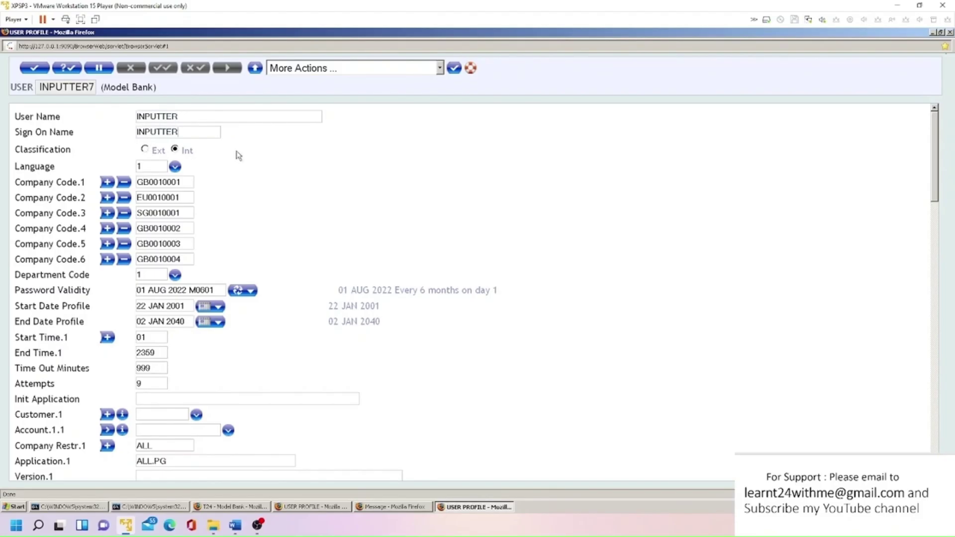
{"action": "type", "text": "7"}
{"action": "key", "text": "BackSpace"}
{"action": "key", "text": "BackSpace"}
- Leave the department code unchanged and enter Start Date Profile 20220217
{"action": "scroll", "coordinate": [473, 293], "scroll_direction": "down", "scroll_amount": 3}
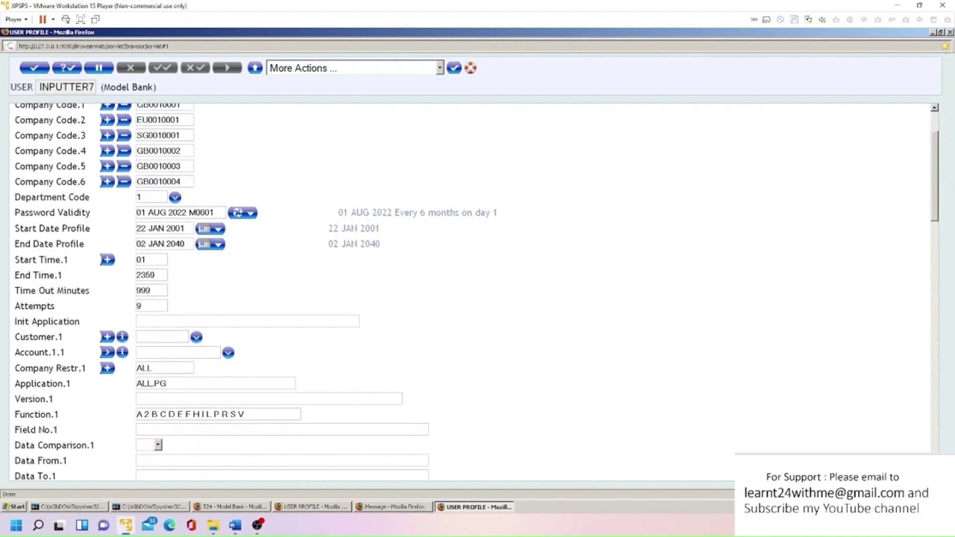
{"action": "left_click", "coordinate": [175, 198]}
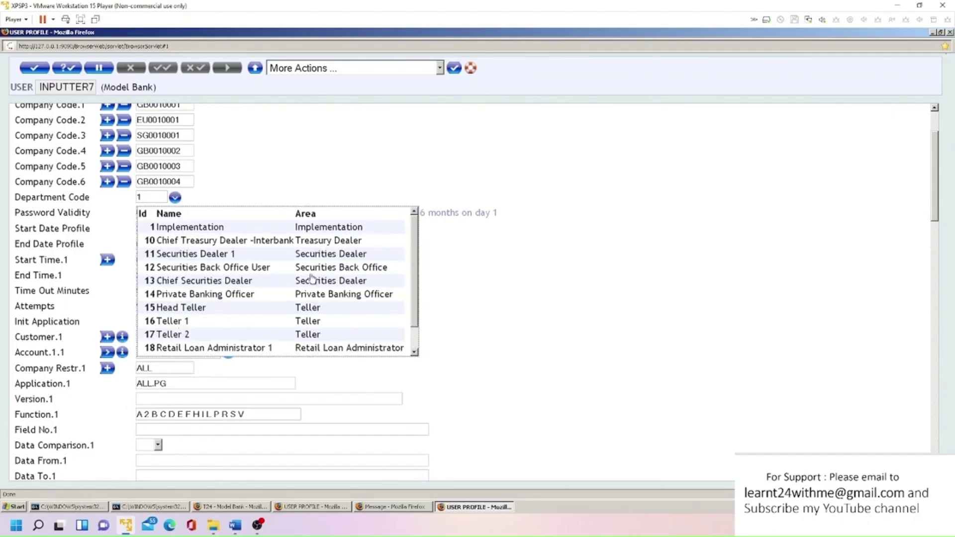
{"action": "left_click", "coordinate": [305, 168]}
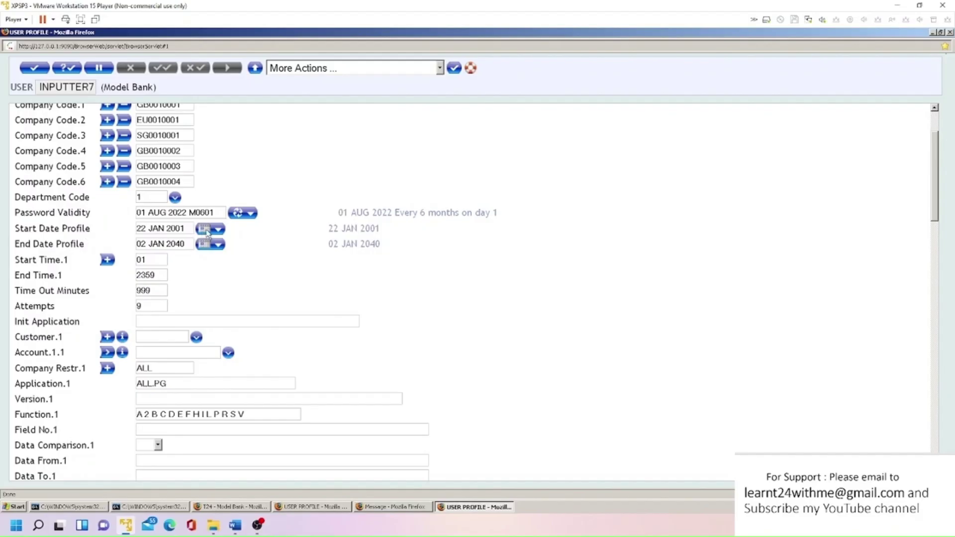
{"action": "type", "text": "20220217"}
{"action": "double_click", "coordinate": [250, 287]}
- Reformat Start Time.1 to 00.01 and review Time Out Minutes 999, company codes and End Date Profile
{"action": "scroll", "coordinate": [199, 283], "scroll_direction": "down", "scroll_amount": 1}
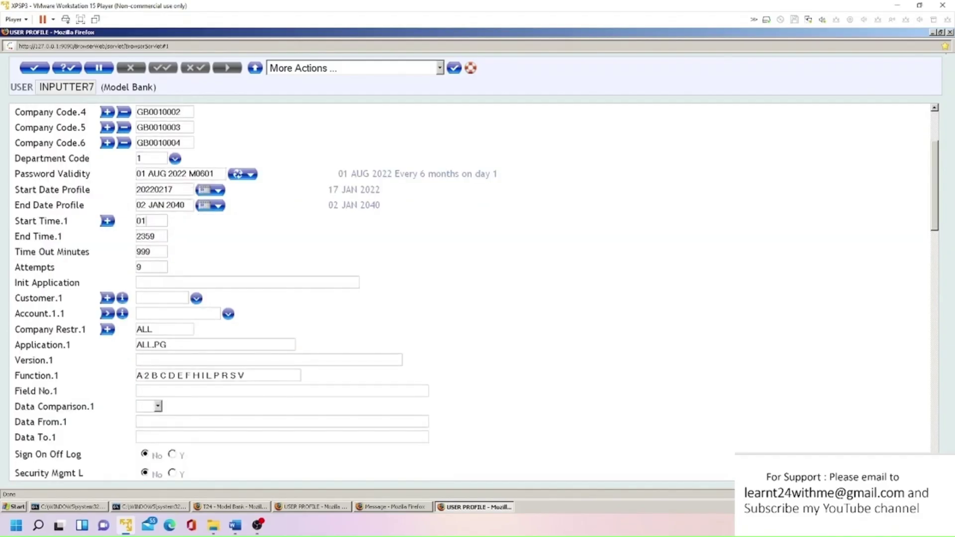
{"action": "left_click", "coordinate": [205, 229]}
{"action": "double_click", "coordinate": [147, 252]}
{"action": "scroll", "coordinate": [227, 264], "scroll_direction": "down", "scroll_amount": 1}
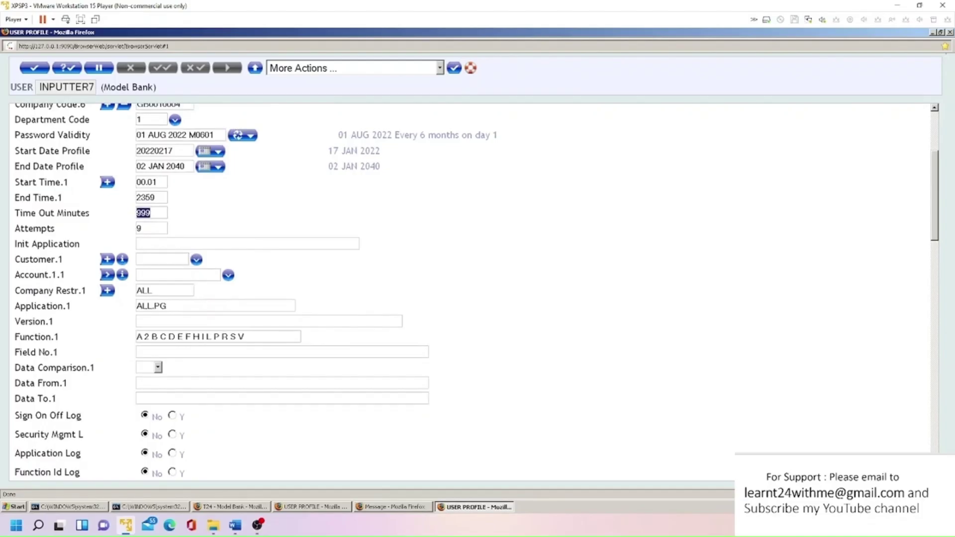
{"action": "scroll", "coordinate": [477, 291], "scroll_direction": "down", "scroll_amount": 1}
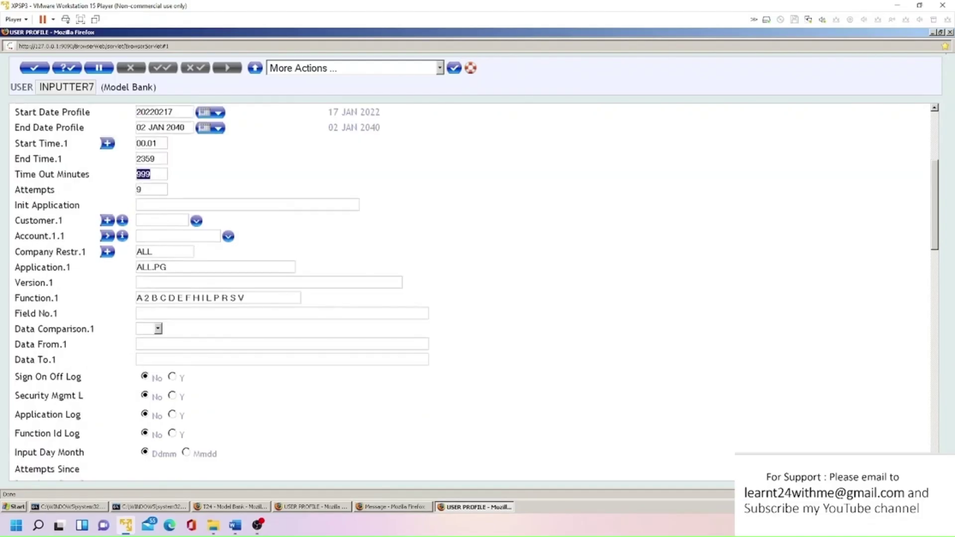
{"action": "scroll", "coordinate": [470, 291], "scroll_direction": "down", "scroll_amount": 1}
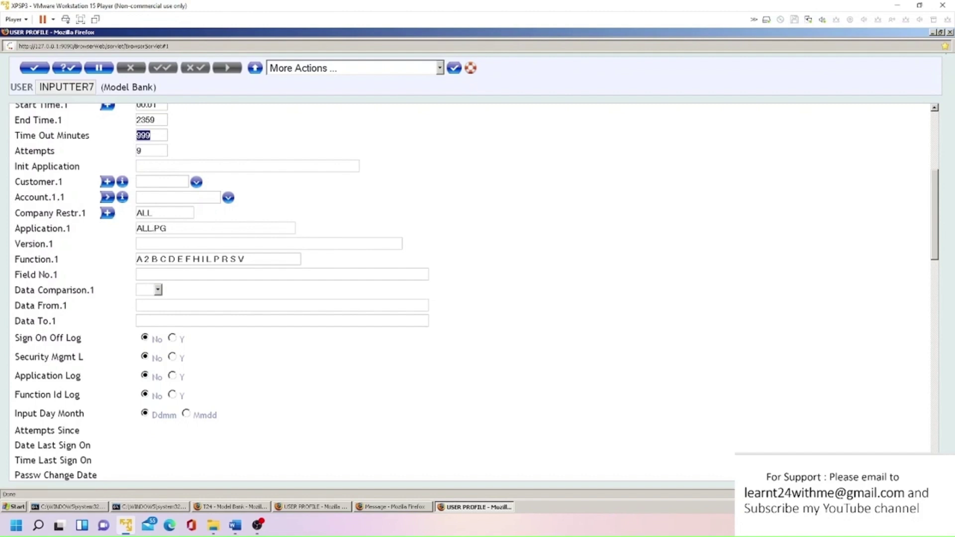
{"action": "scroll", "coordinate": [67, 232], "scroll_direction": "down", "scroll_amount": 1}
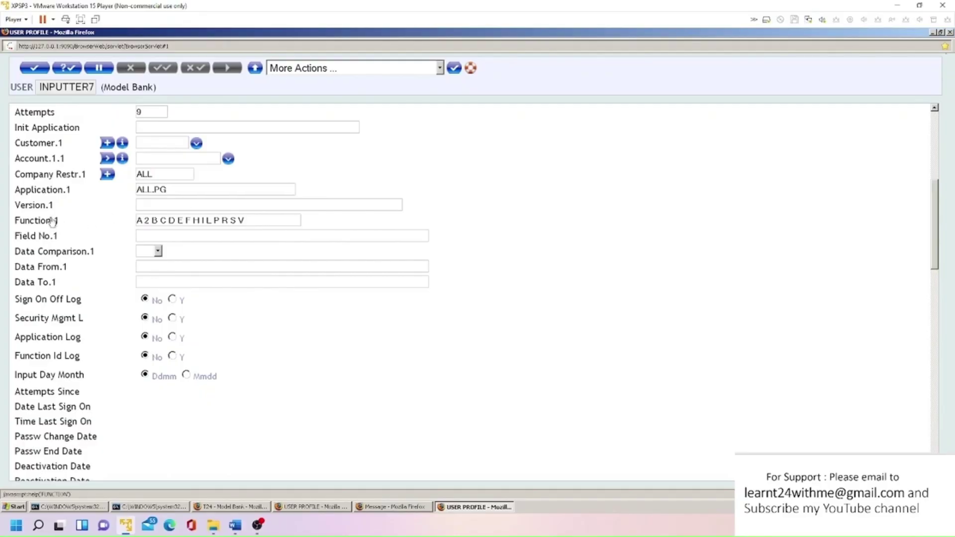
{"action": "scroll", "coordinate": [182, 250], "scroll_direction": "down", "scroll_amount": 6}
{"action": "scroll", "coordinate": [180, 250], "scroll_direction": "up", "scroll_amount": 12}
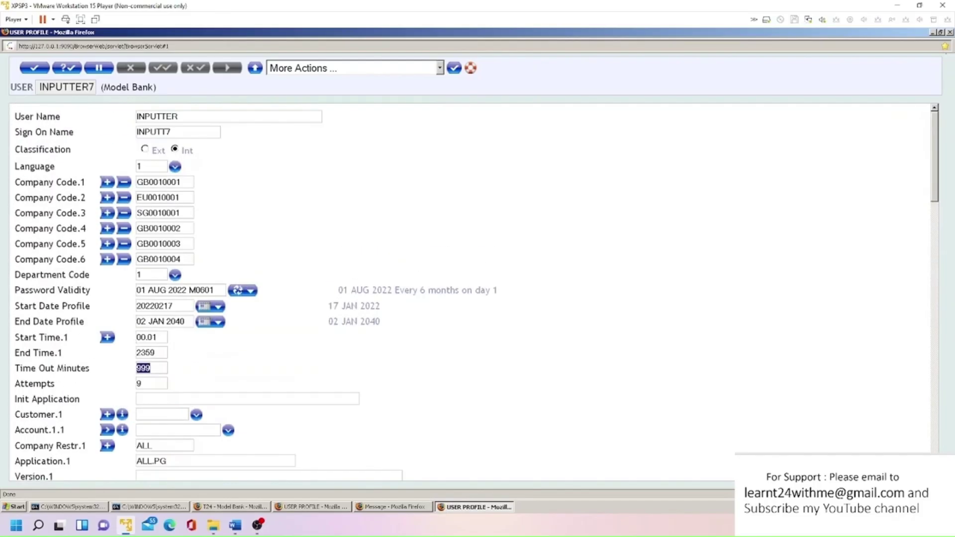
- Validate, correct Start Time.1 to 0001, revalidate and commit the INPUTTER7 record
{"action": "left_click", "coordinate": [78, 68]}
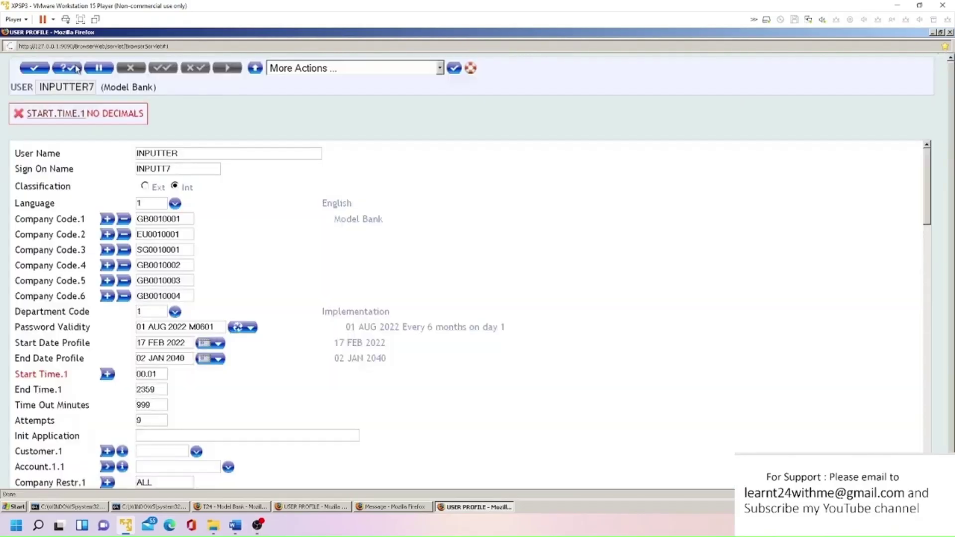
{"action": "type", "text": "0001"}
{"action": "left_click", "coordinate": [69, 68]}
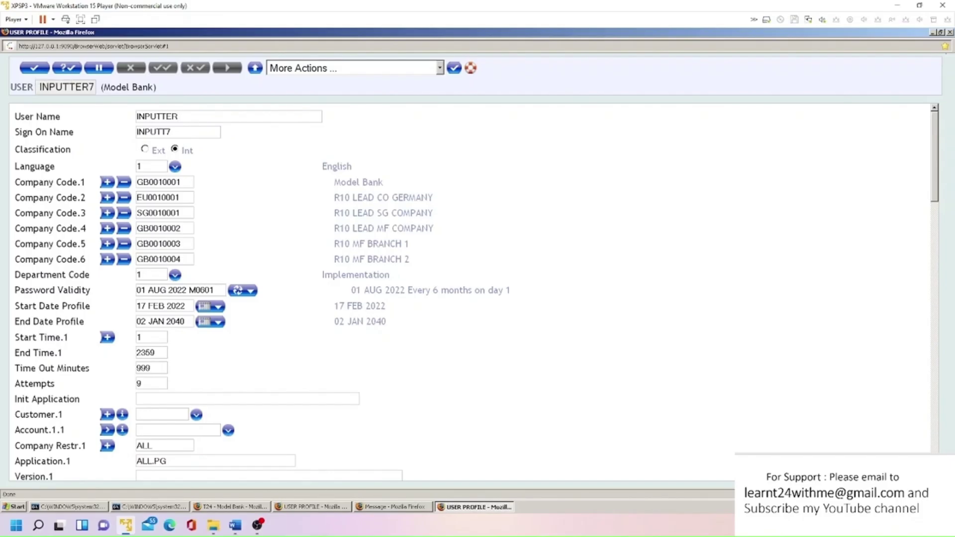
{"action": "left_click", "coordinate": [35, 69]}
{"action": "left_click", "coordinate": [35, 68]}
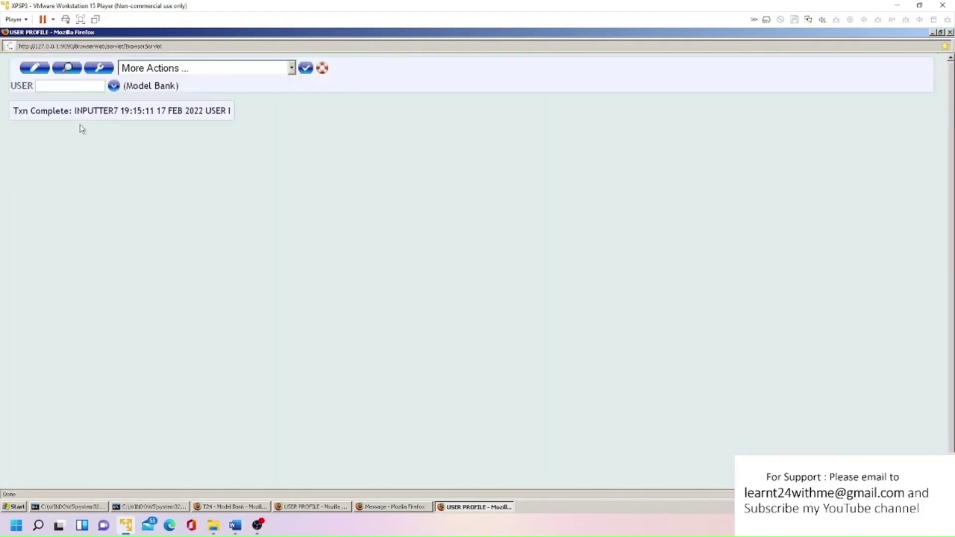
- View the committed INPUTTER7 record showing Record Status INAU, then close it
{"action": "left_click_drag", "start_coordinate": [75, 111], "coordinate": [70, 87]}
{"action": "key", "text": "ctrl+c"}
{"action": "left_click", "coordinate": [67, 70]}
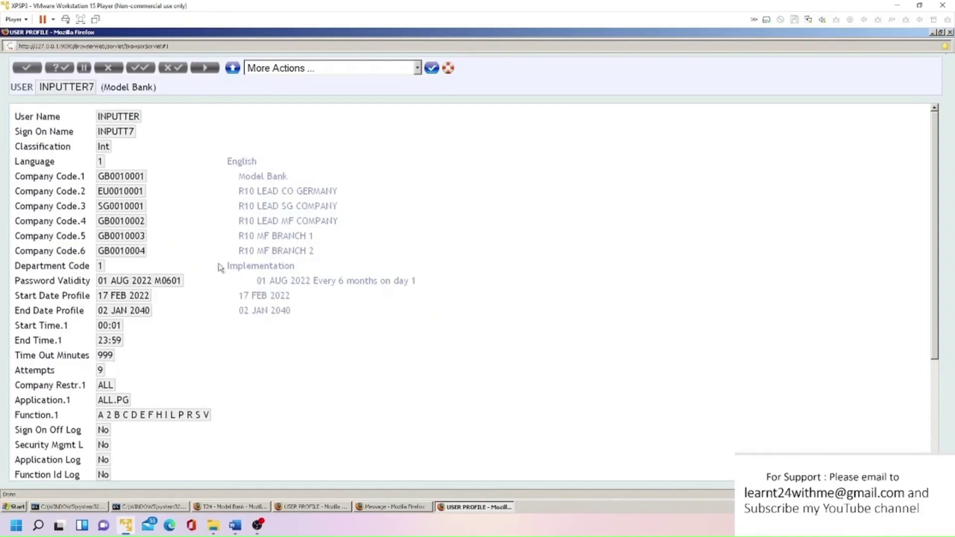
{"action": "scroll", "coordinate": [219, 268], "scroll_direction": "down", "scroll_amount": 5}
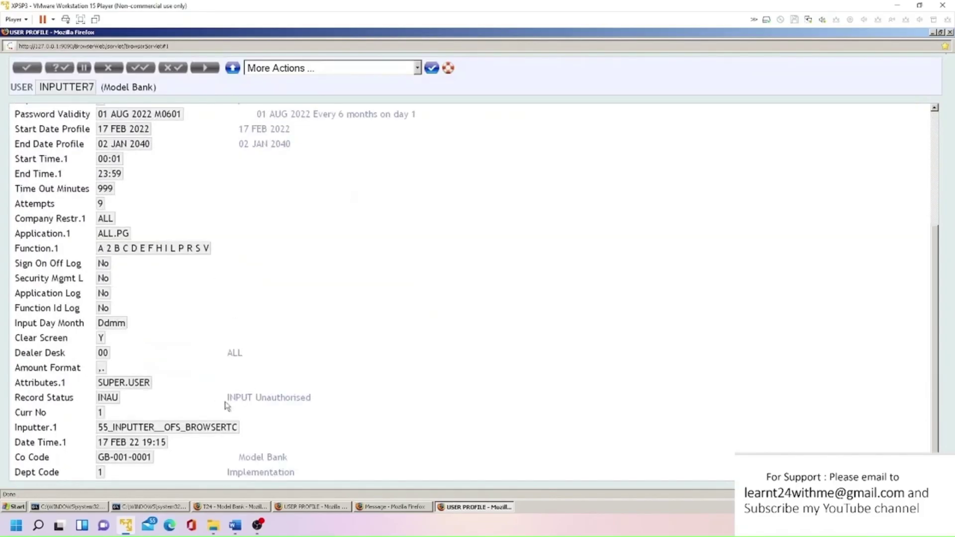
{"action": "left_click", "coordinate": [950, 33]}
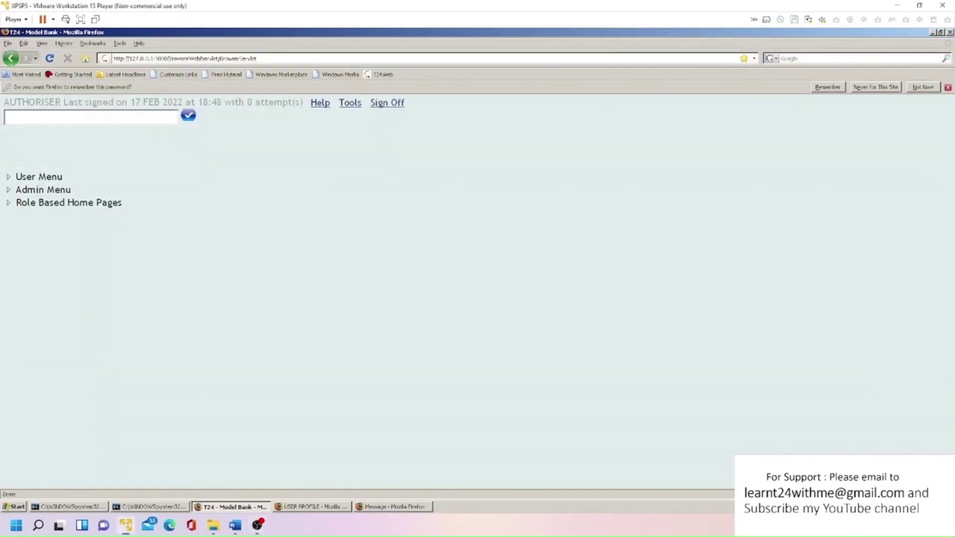
- Open INPUTTER7 with USER A, review it full-screen, and authorise the profile
{"action": "type", "text": "USER A INPUTTER7"}
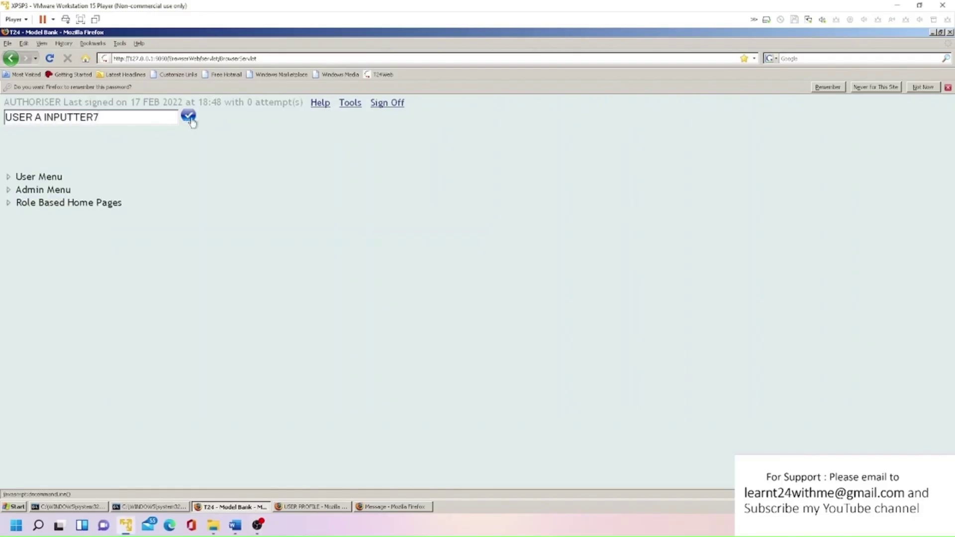
{"action": "left_click", "coordinate": [188, 116]}
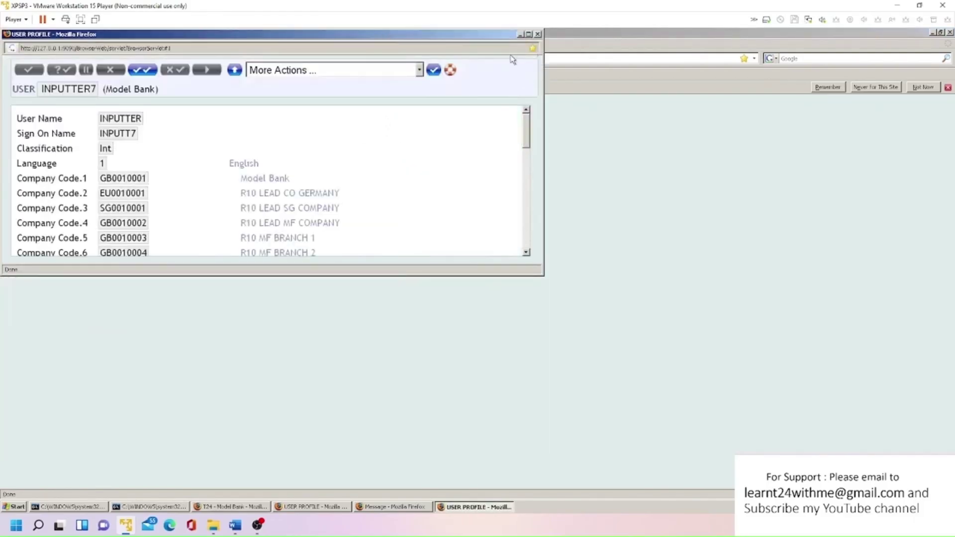
{"action": "left_click", "coordinate": [528, 35]}
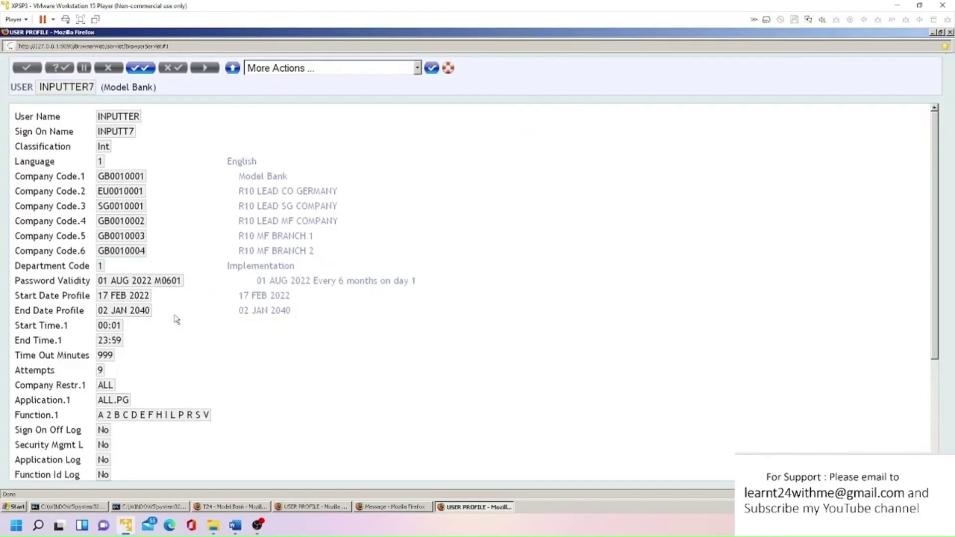
{"action": "scroll", "coordinate": [161, 316], "scroll_direction": "down", "scroll_amount": 5}
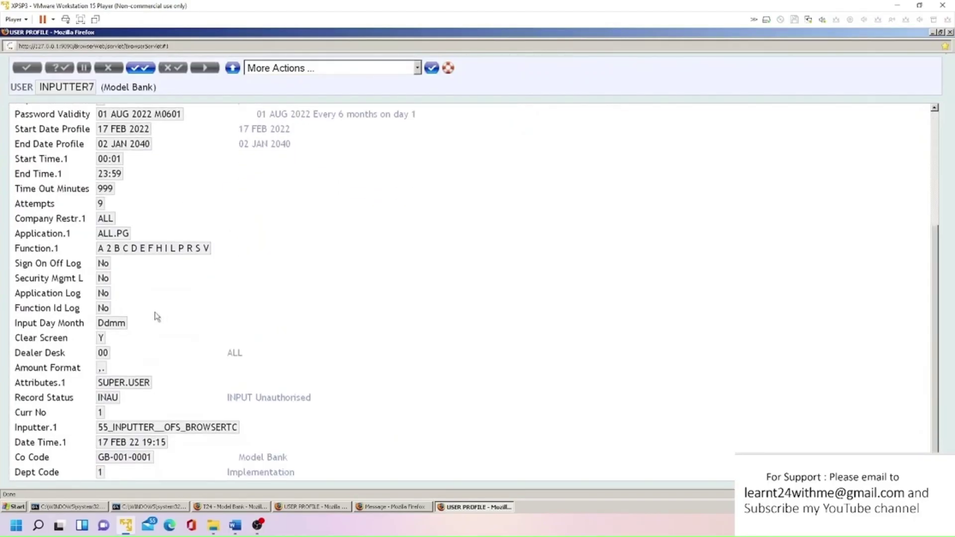
{"action": "scroll", "coordinate": [139, 340], "scroll_direction": "up", "scroll_amount": 5}
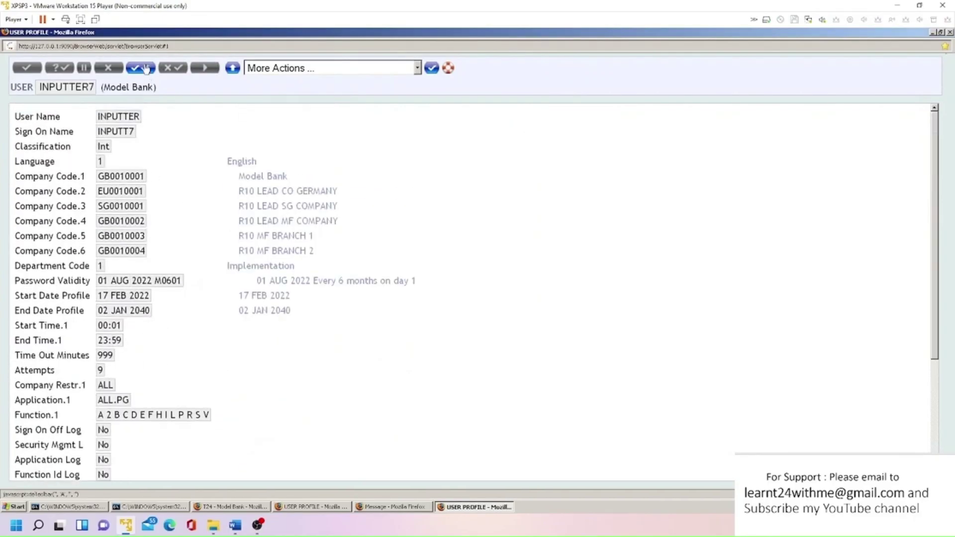
{"action": "left_click", "coordinate": [143, 68]}
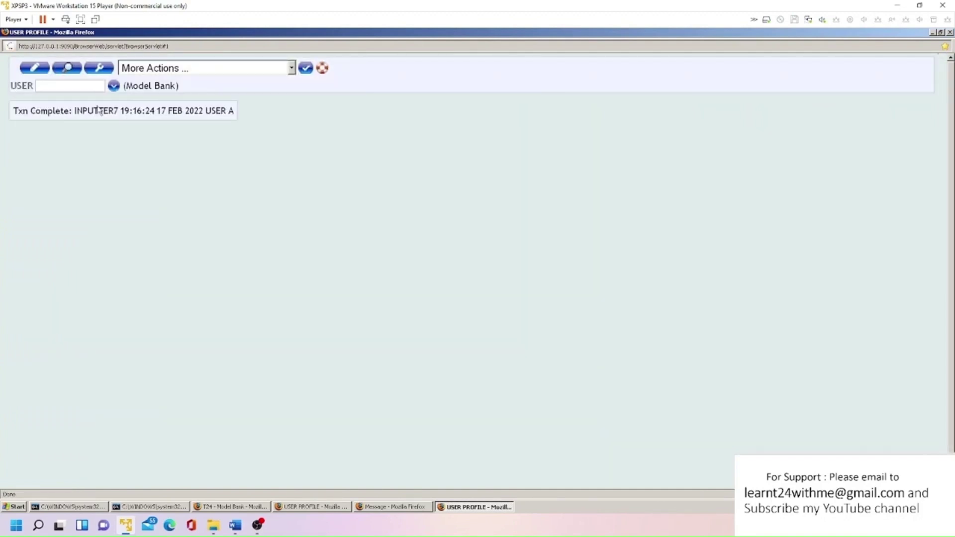
{"action": "left_click_drag", "start_coordinate": [75, 110], "coordinate": [118, 111]}
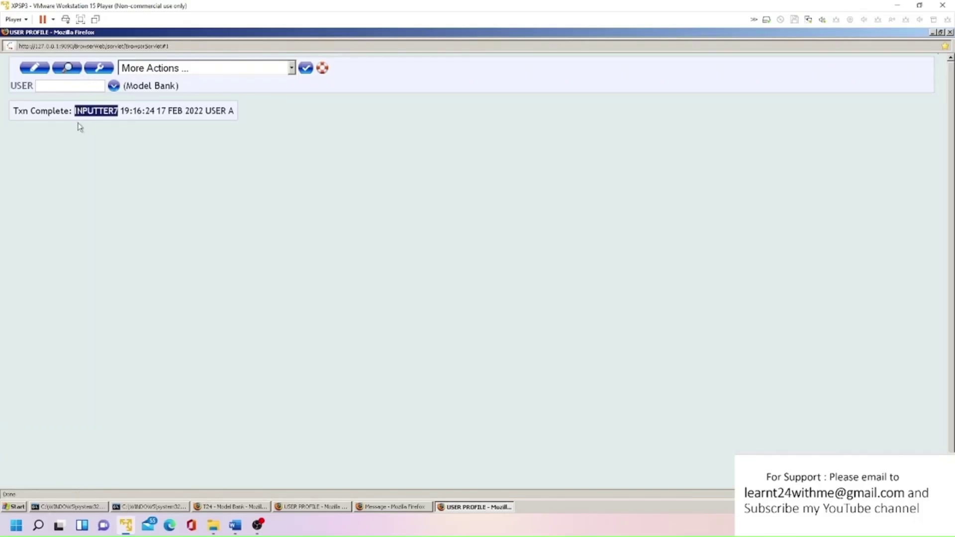
- Reopen the INPUTTER7 profile and copy its Sign On Name INPUTT7
{"action": "left_click", "coordinate": [60, 85]}
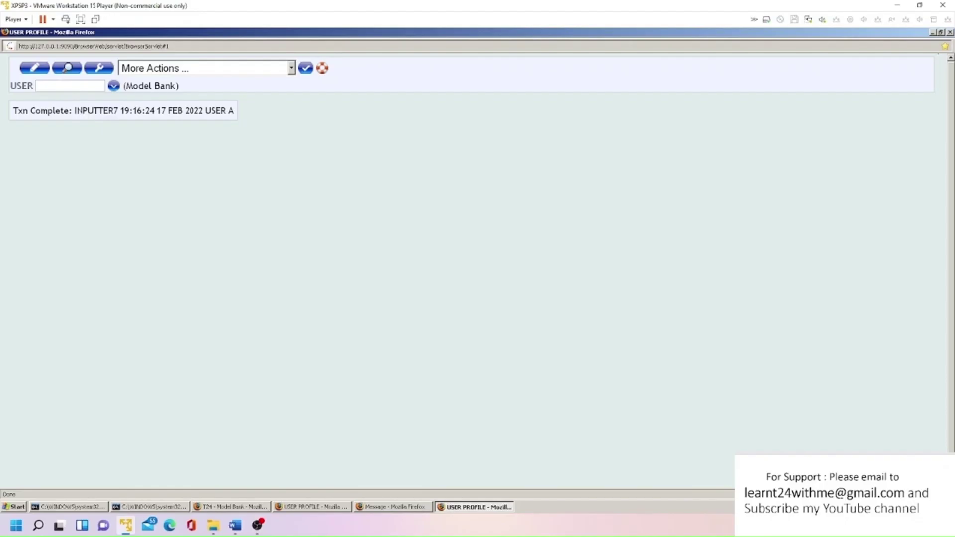
{"action": "key", "text": "ctrl+v"}
{"action": "key", "text": "Return"}
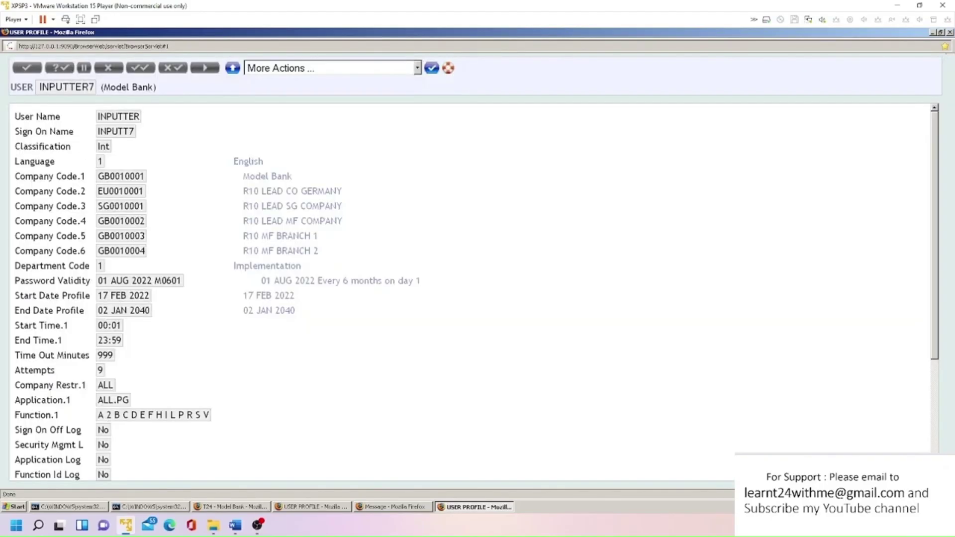
{"action": "double_click", "coordinate": [115, 132]}
{"action": "left_click_drag", "start_coordinate": [133, 131], "coordinate": [92, 131]}
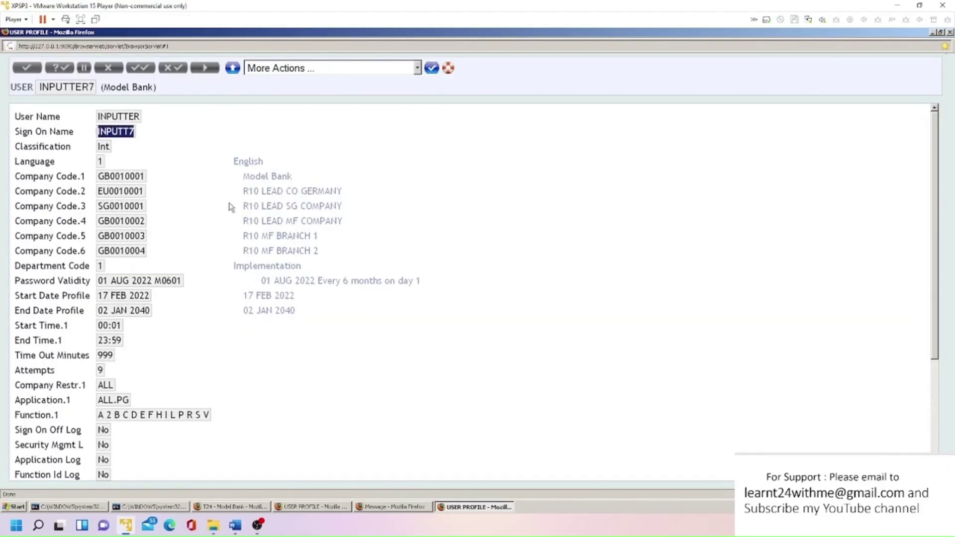
{"action": "left_click", "coordinate": [950, 32]}
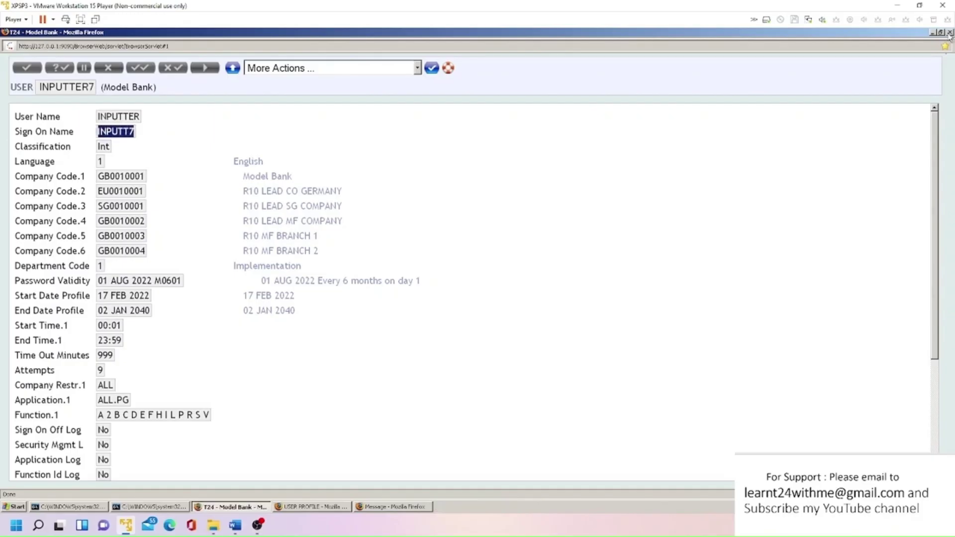
- Sign off, sign in as INPUTT7 and set a new password
{"action": "left_click", "coordinate": [385, 104]}
{"action": "key", "text": "ctrl+v"}
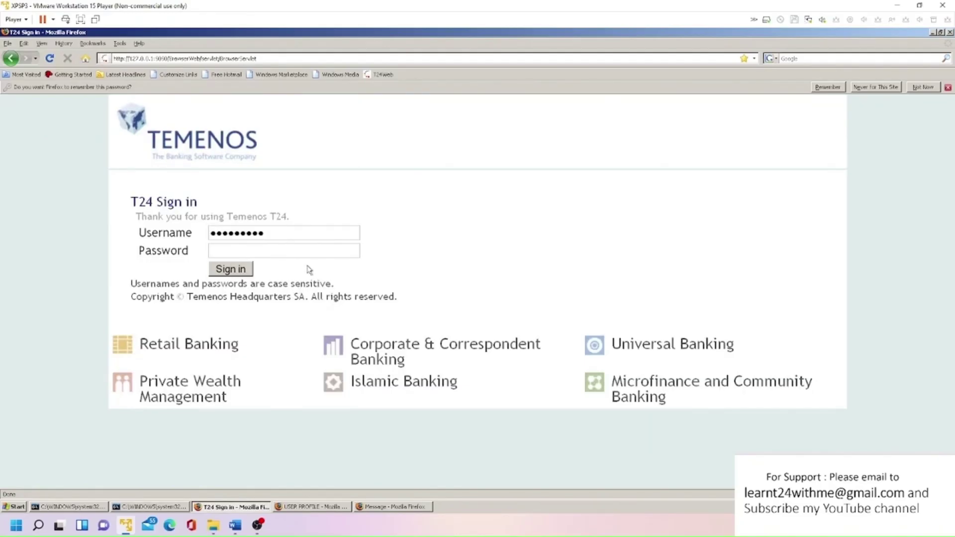
{"action": "type", "text": "••••••"}
{"action": "left_click", "coordinate": [231, 269]}
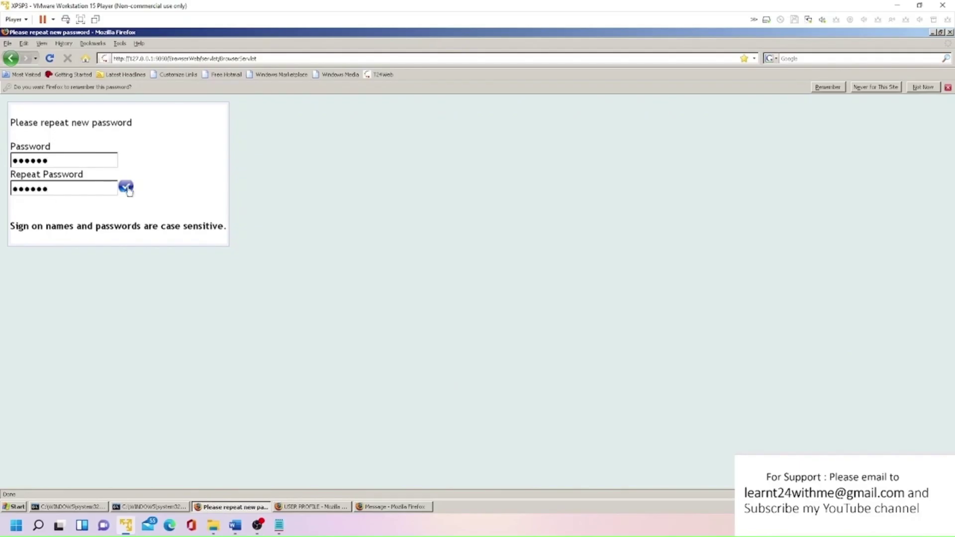
{"action": "left_click", "coordinate": [128, 187]}
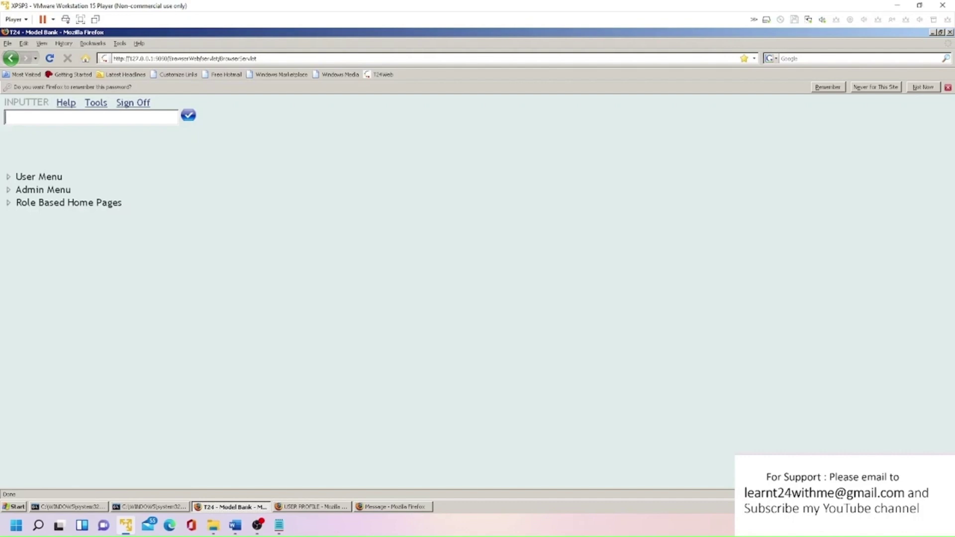
- Start a new PASSWORD.RESET record with ID AB001
{"action": "type", "text": "PASSWORD.RESET"}
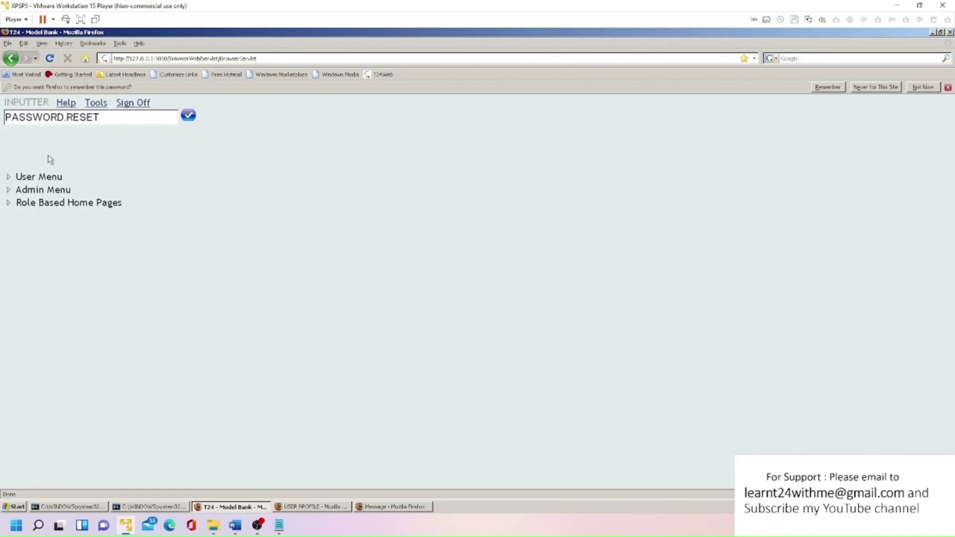
{"action": "left_click_drag", "start_coordinate": [5, 117], "coordinate": [100, 117]}
{"action": "left_click", "coordinate": [118, 155]}
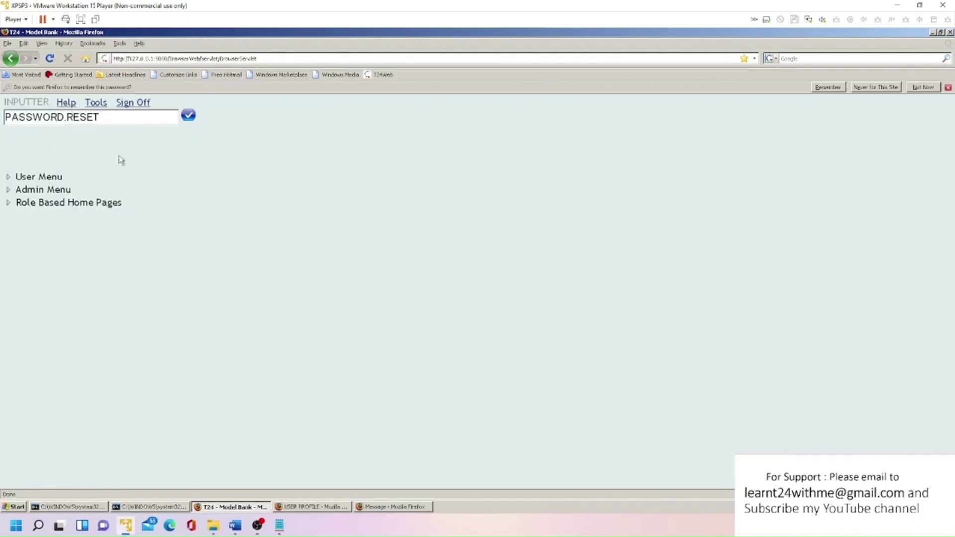
{"action": "left_click", "coordinate": [188, 116]}
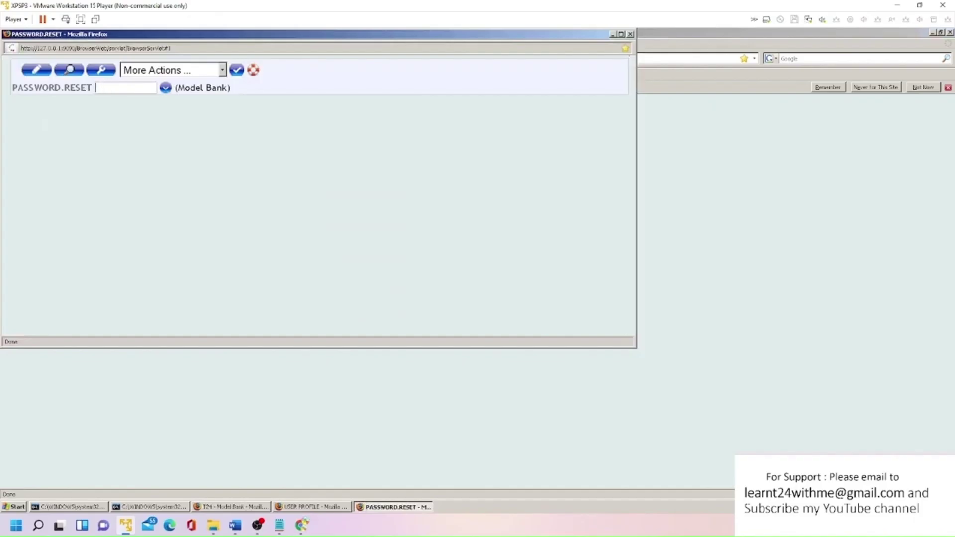
{"action": "type", "text": "AB001"}
{"action": "left_click", "coordinate": [39, 71]}
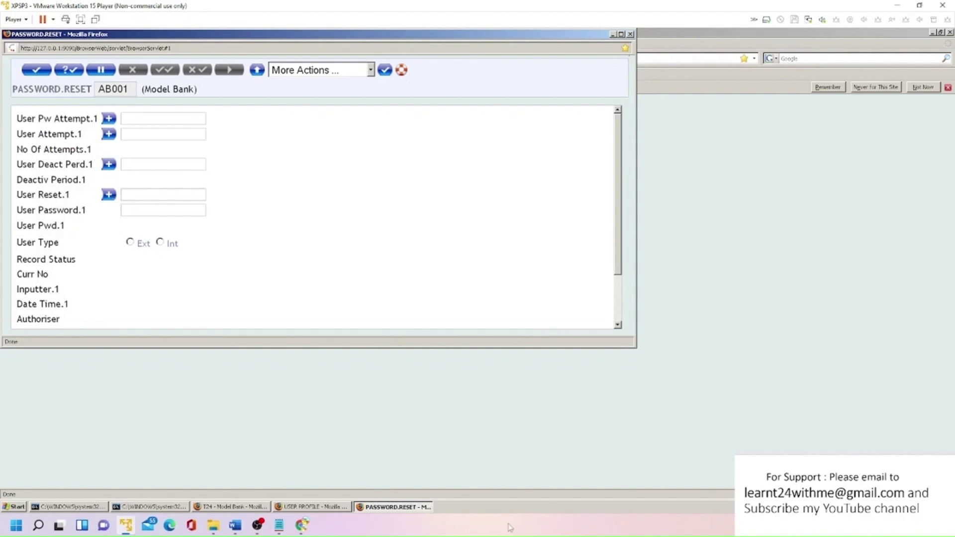
- Fill User Reset.1 with the authoriser's user name copied from the USER PROFILE window
{"action": "left_click", "coordinate": [327, 507]}
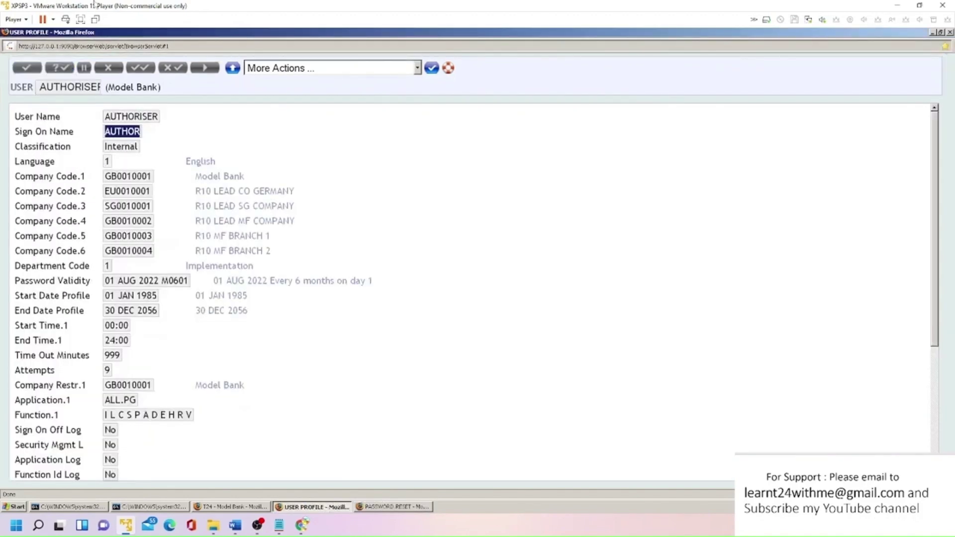
{"action": "left_click_drag", "start_coordinate": [102, 117], "coordinate": [158, 116]}
{"action": "key", "text": "ctrl+c"}
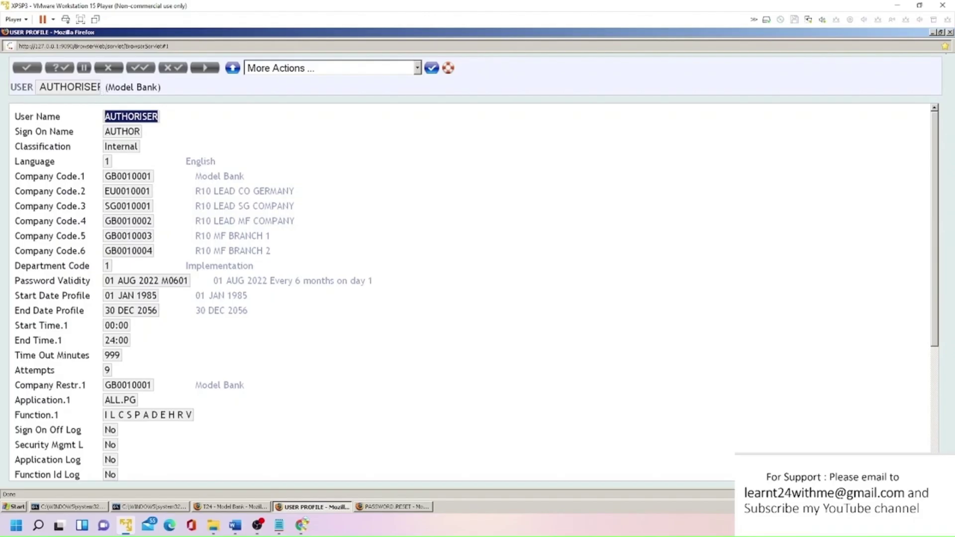
{"action": "double_click", "coordinate": [22, 87]}
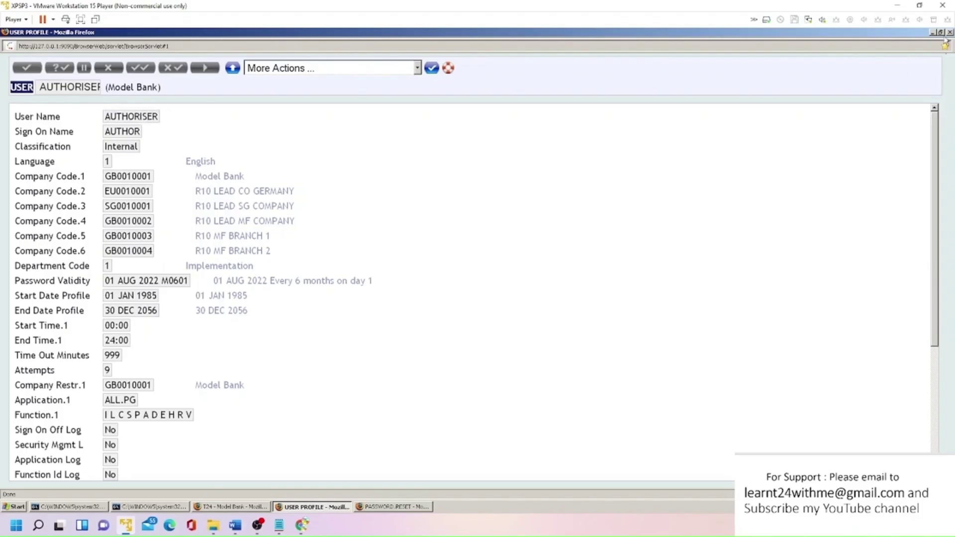
{"action": "key", "text": "alt+Tab"}
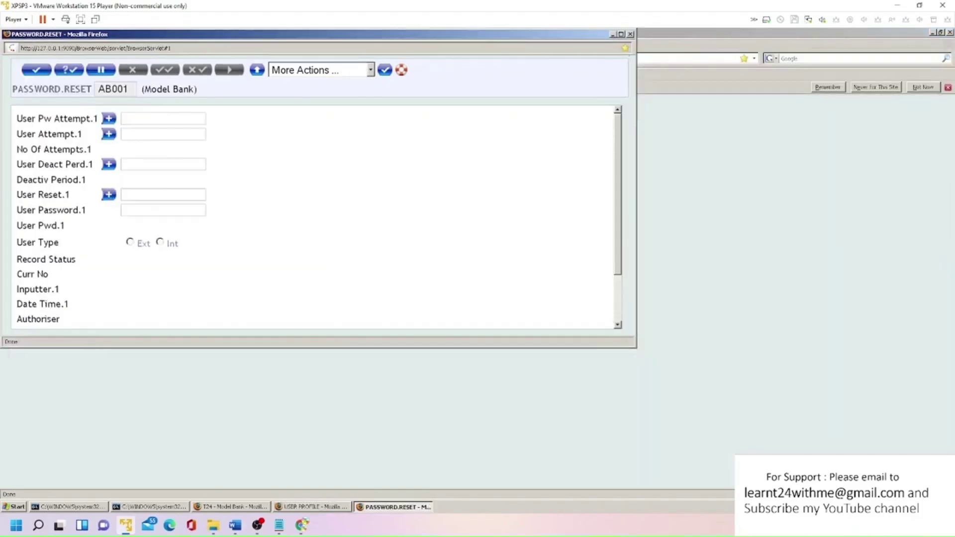
{"action": "key", "text": "ctrl+v"}
- Enter the reset password, set user type Int, validate and commit record AB001
{"action": "type", "text": "QWERT"}
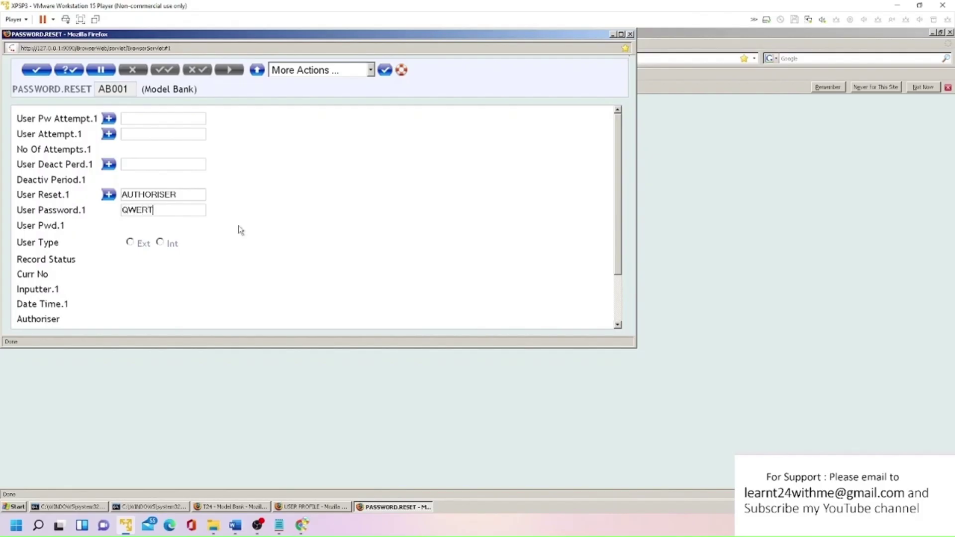
{"action": "type", "text": "Y"}
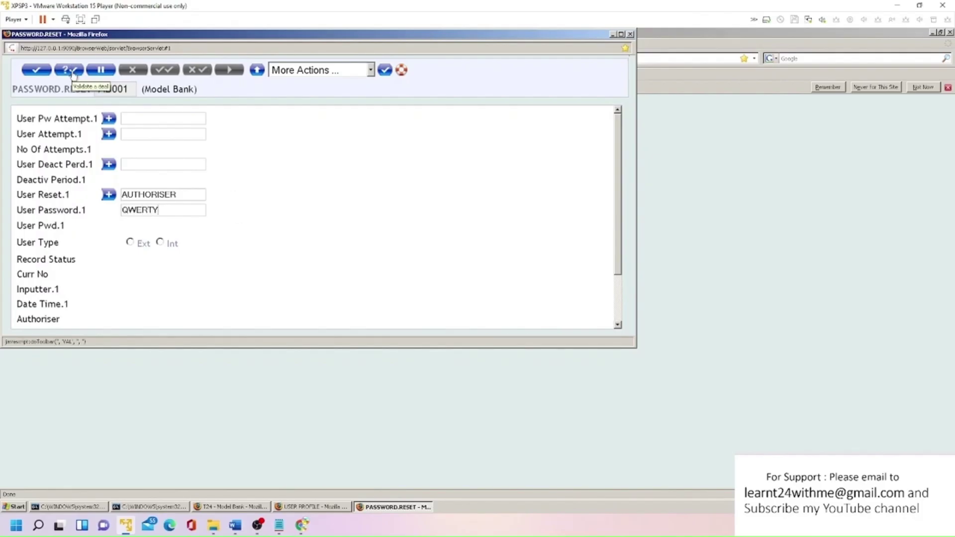
{"action": "left_click", "coordinate": [69, 70]}
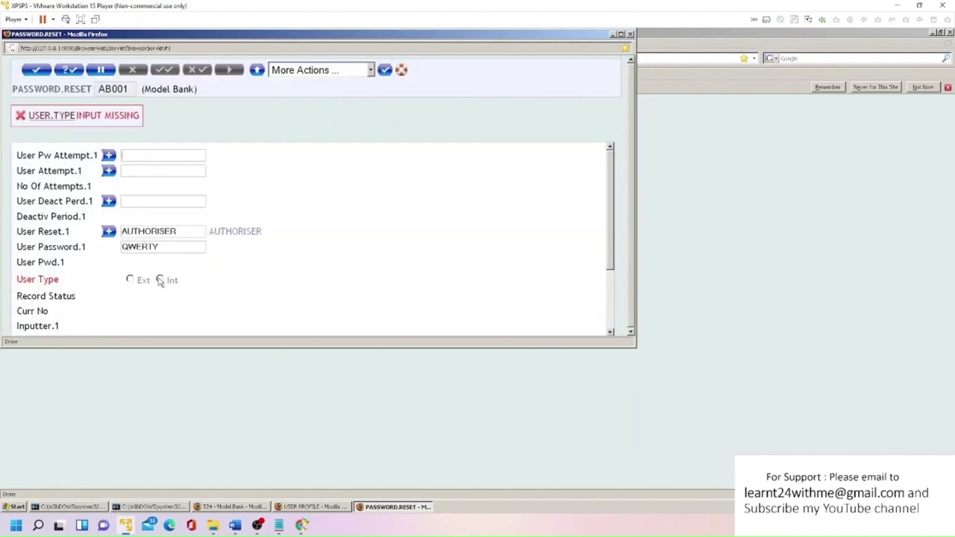
{"action": "left_click", "coordinate": [160, 279]}
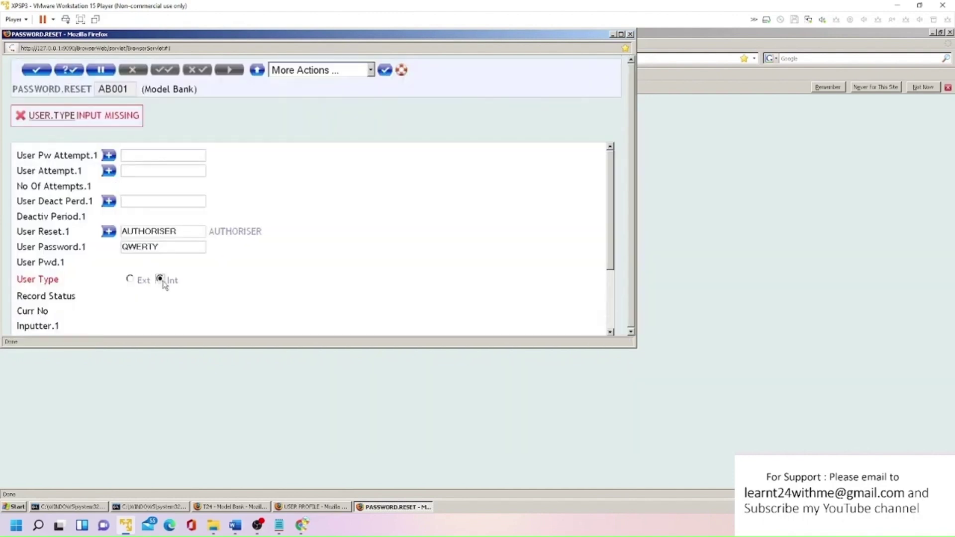
{"action": "left_click", "coordinate": [69, 70]}
{"action": "left_click", "coordinate": [38, 70]}
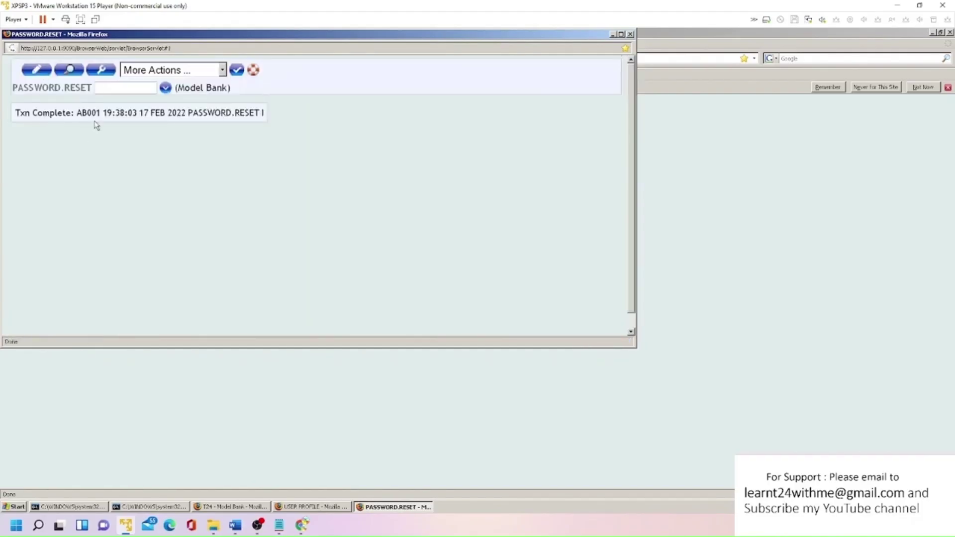
- Open password reset AB001 for authorisation with PASSWORD.RESET A AB001
{"action": "left_click_drag", "start_coordinate": [76, 113], "coordinate": [100, 113]}
{"action": "key", "text": "ctrl+c"}
{"action": "left_click", "coordinate": [629, 35]}
{"action": "key", "text": "ctrl+v"}
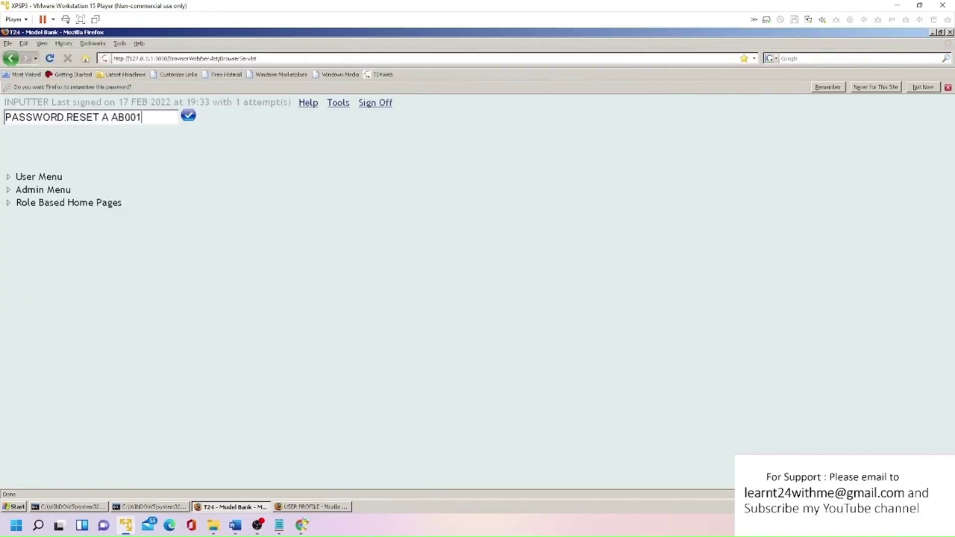
{"action": "left_click", "coordinate": [189, 116]}
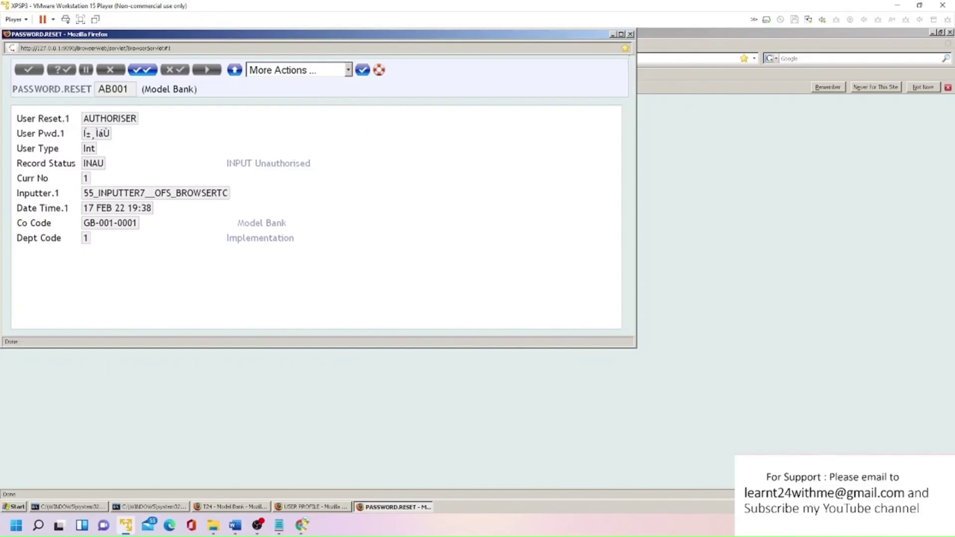
- Authorise AB001, close its window and sign off the inputter session
{"action": "left_click", "coordinate": [141, 71]}
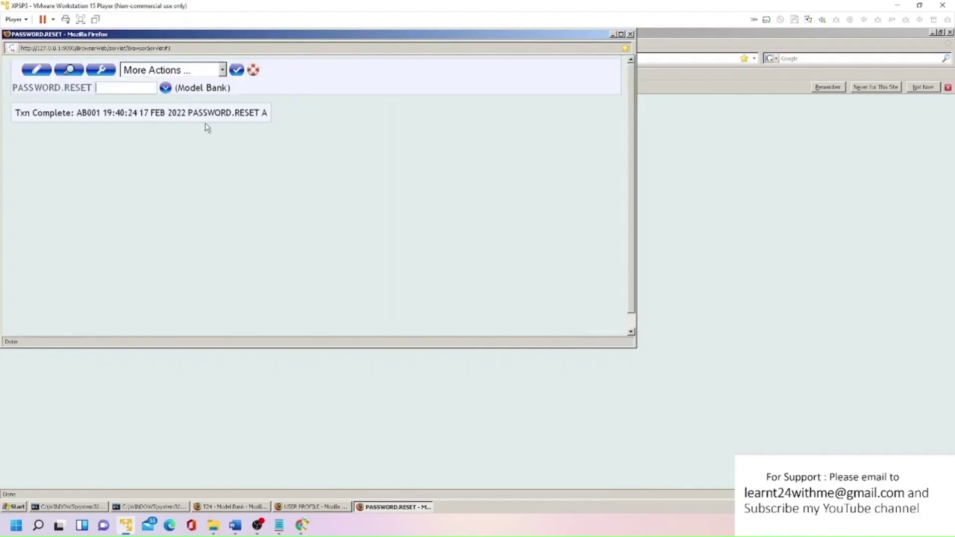
{"action": "left_click", "coordinate": [630, 34]}
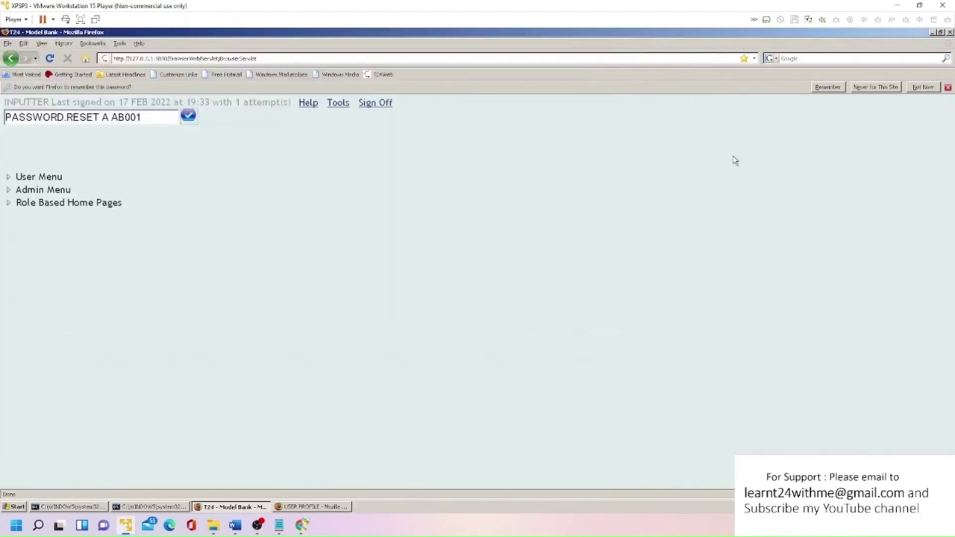
{"action": "left_click", "coordinate": [378, 105]}
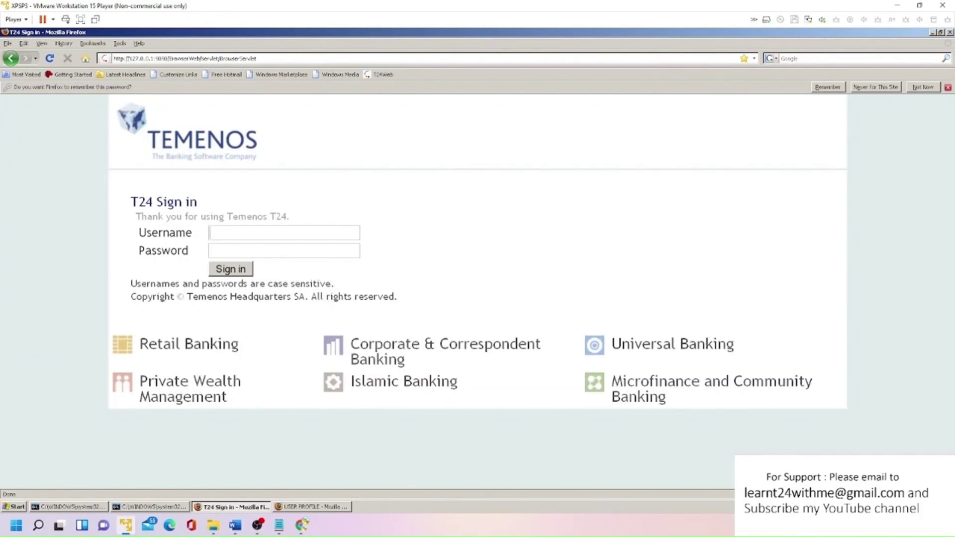
- Sign in with the user name and reset password, then submit the required new password
{"action": "type", "text": "INPUTT"}
{"action": "key", "text": "Tab"}
{"action": "type", "text": "123456"}
{"action": "left_click", "coordinate": [232, 274]}
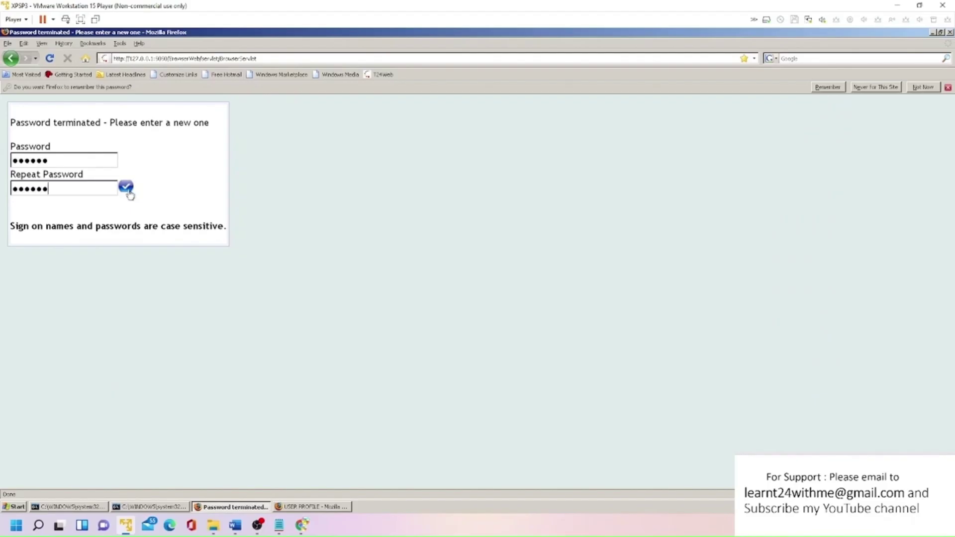
{"action": "left_click", "coordinate": [126, 187]}
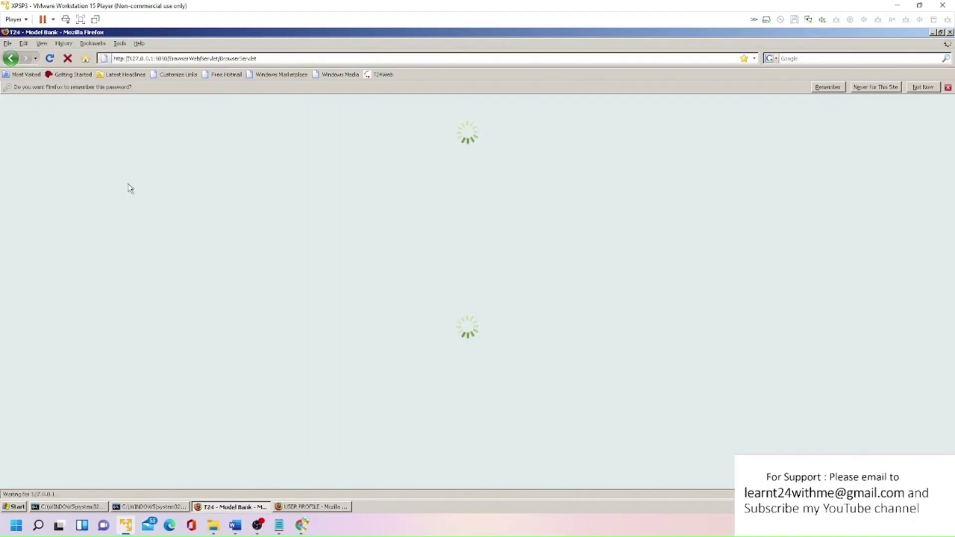